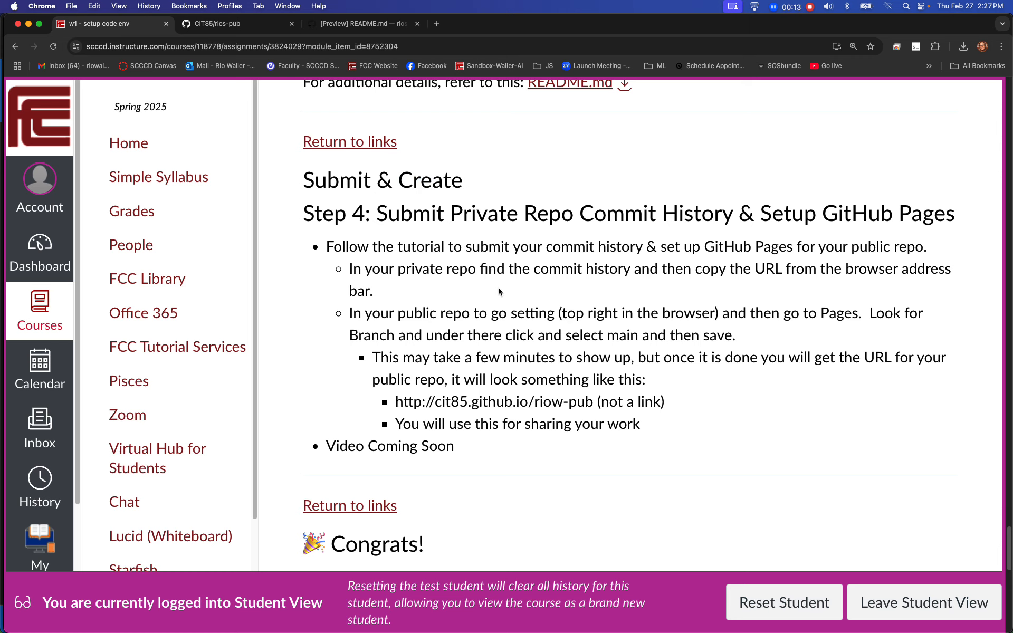
- In the open rios-pub codespace, close the README.md preview and run git status in the terminal
{"action": "left_click", "coordinate": [242, 25]}
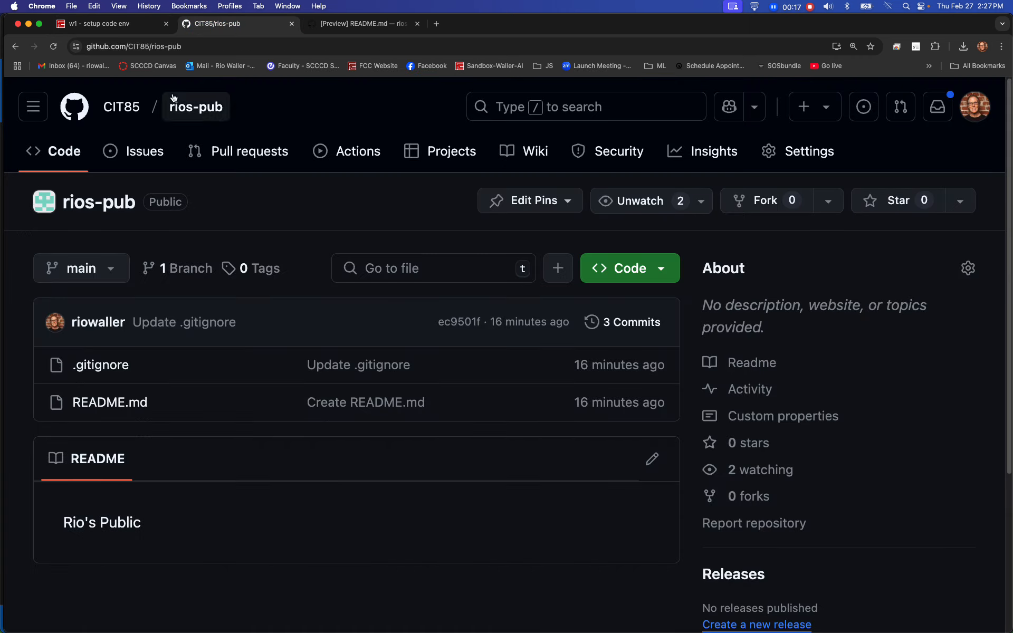
{"action": "mouse_move", "coordinate": [121, 107]}
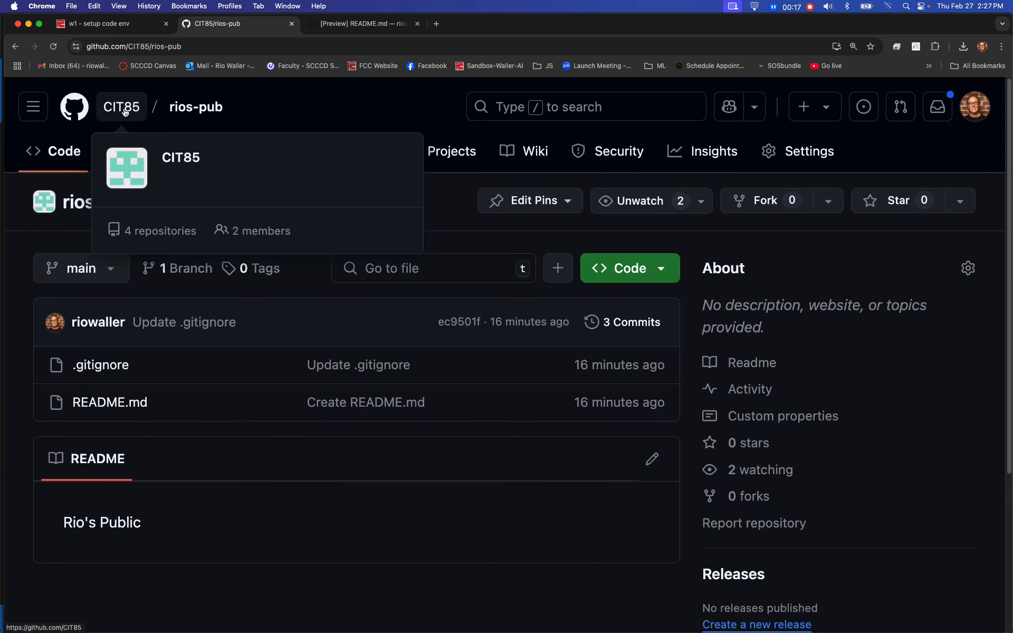
{"action": "left_click", "coordinate": [353, 26]}
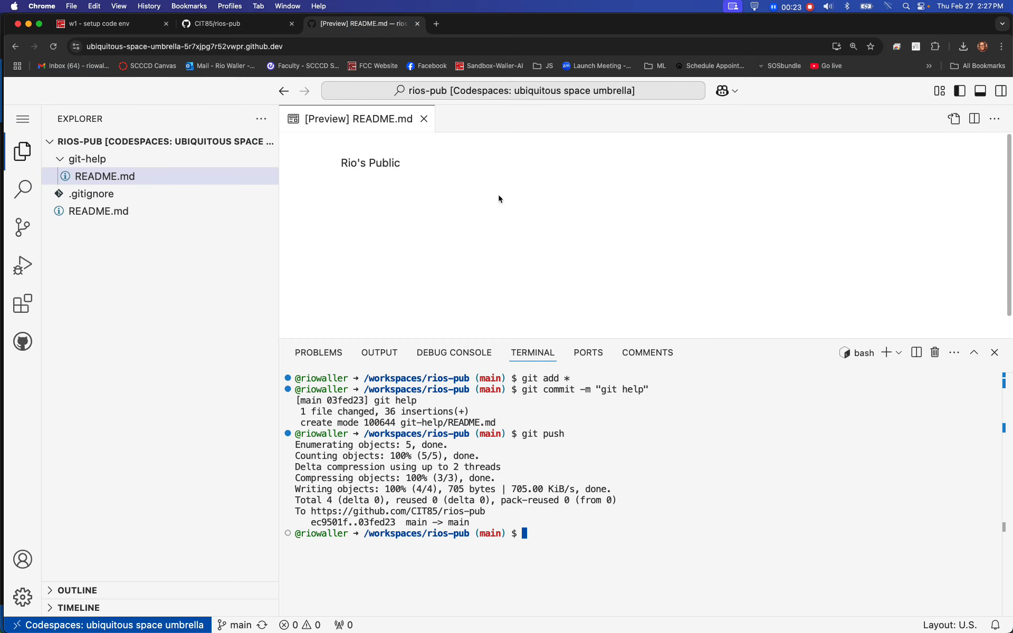
{"action": "left_click", "coordinate": [424, 119]}
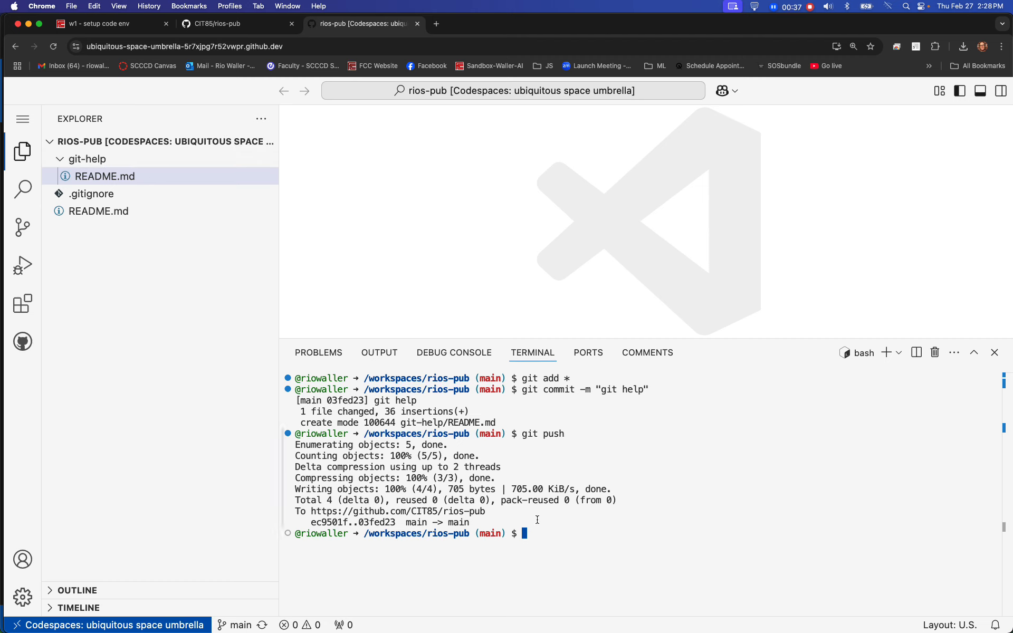
{"action": "type", "text": "git status"}
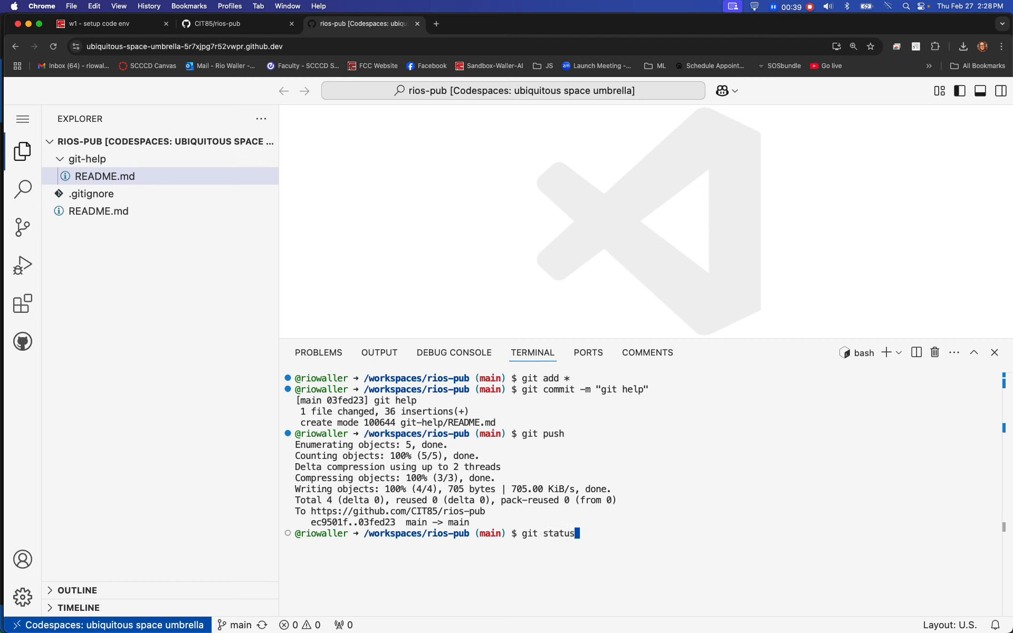
{"action": "key", "text": "Return"}
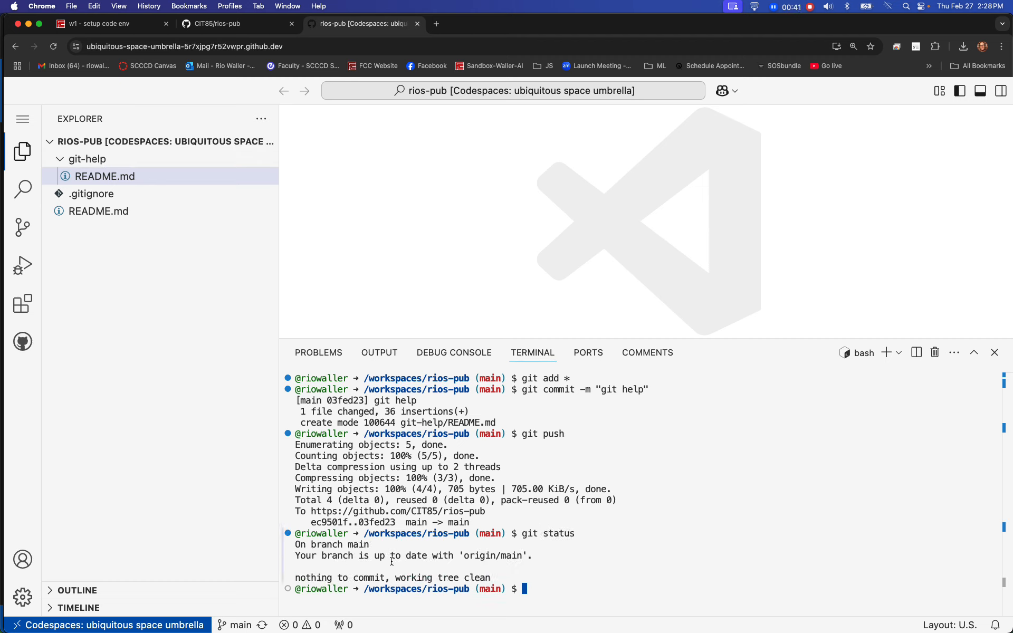
- Stop the current codespace through its remote window options
{"action": "left_click", "coordinate": [129, 623]}
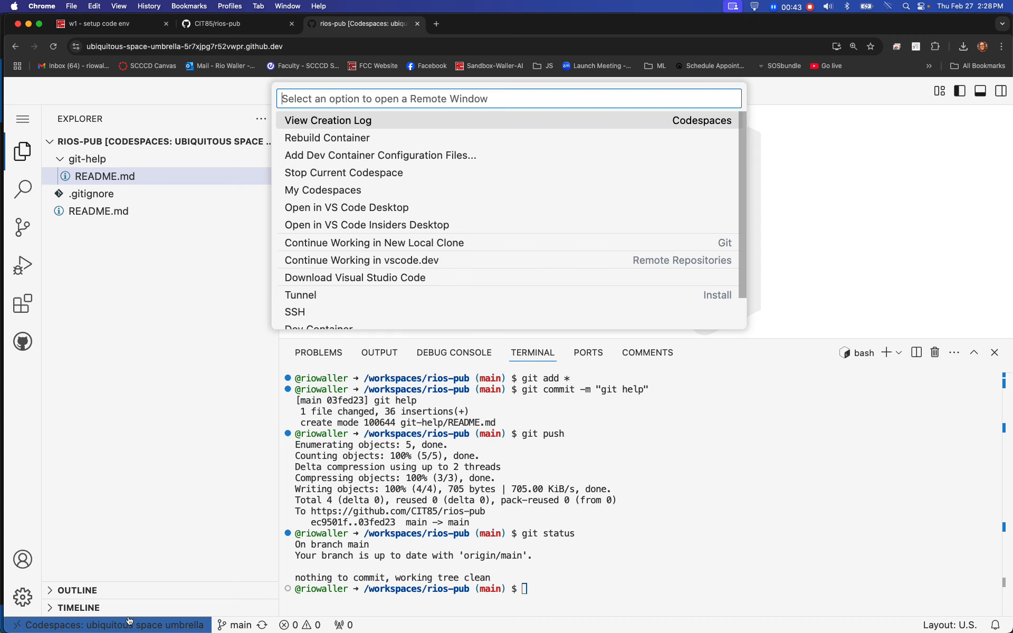
{"action": "left_click", "coordinate": [331, 173]}
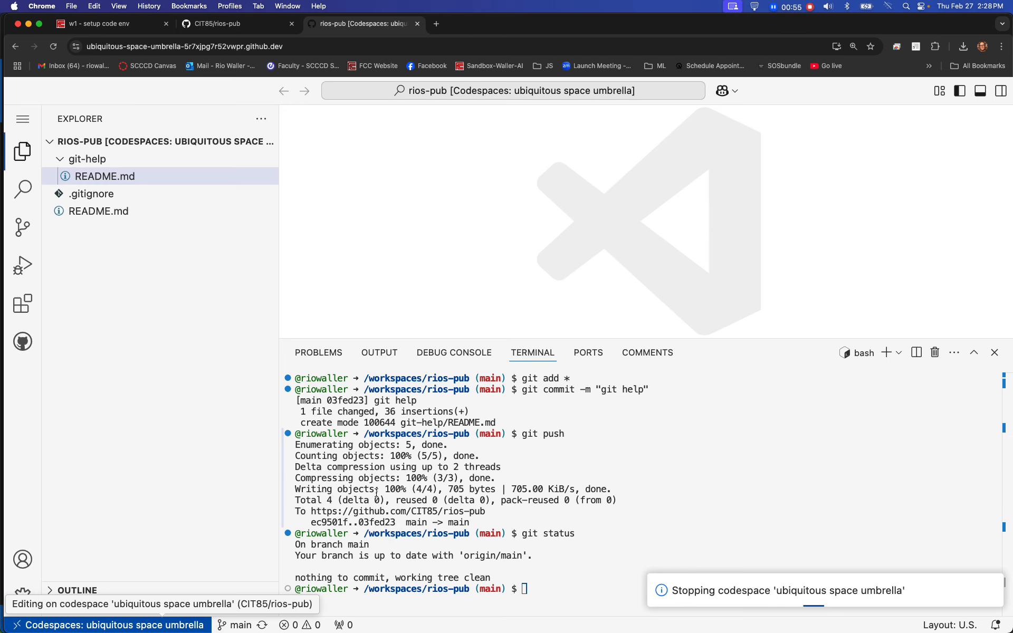
- Refresh the rios-pub repository page on GitHub and close the codespace's browser tab
{"action": "left_click", "coordinate": [236, 29]}
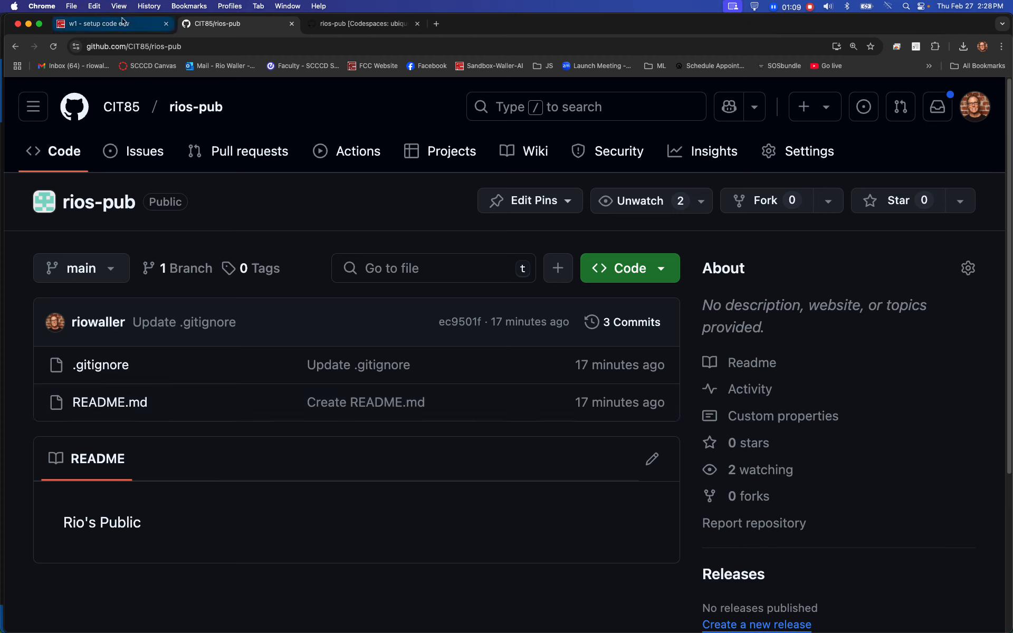
{"action": "left_click", "coordinate": [195, 107]}
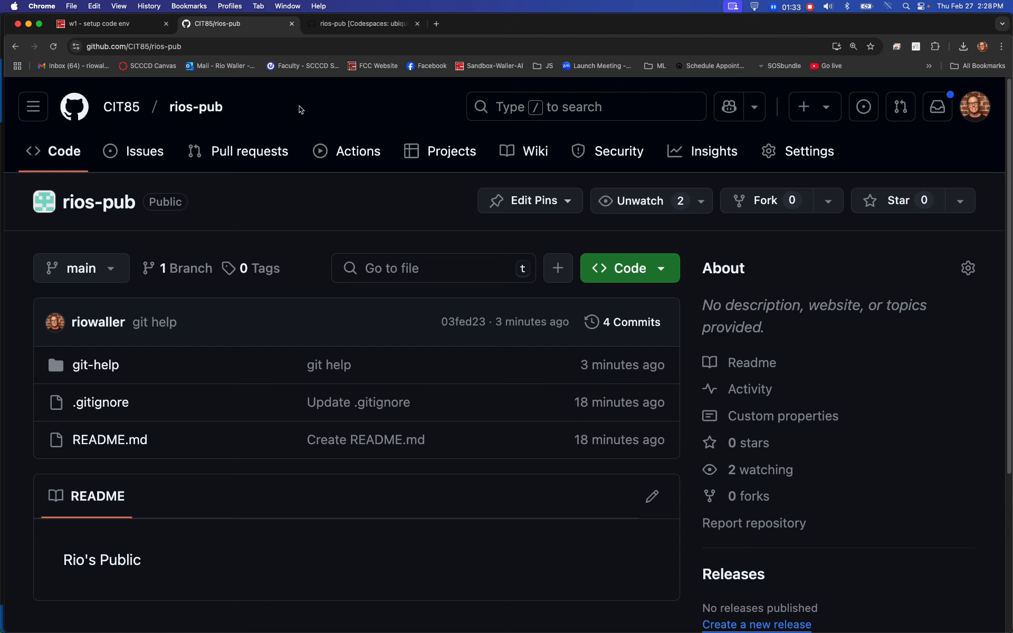
{"action": "left_click", "coordinate": [417, 24]}
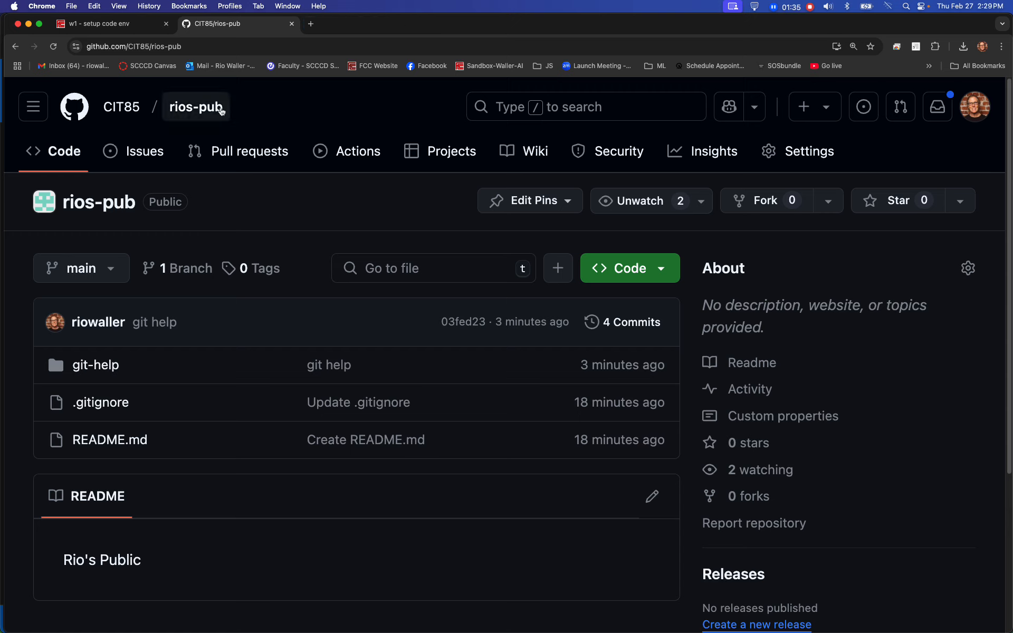
{"action": "left_click", "coordinate": [203, 114]}
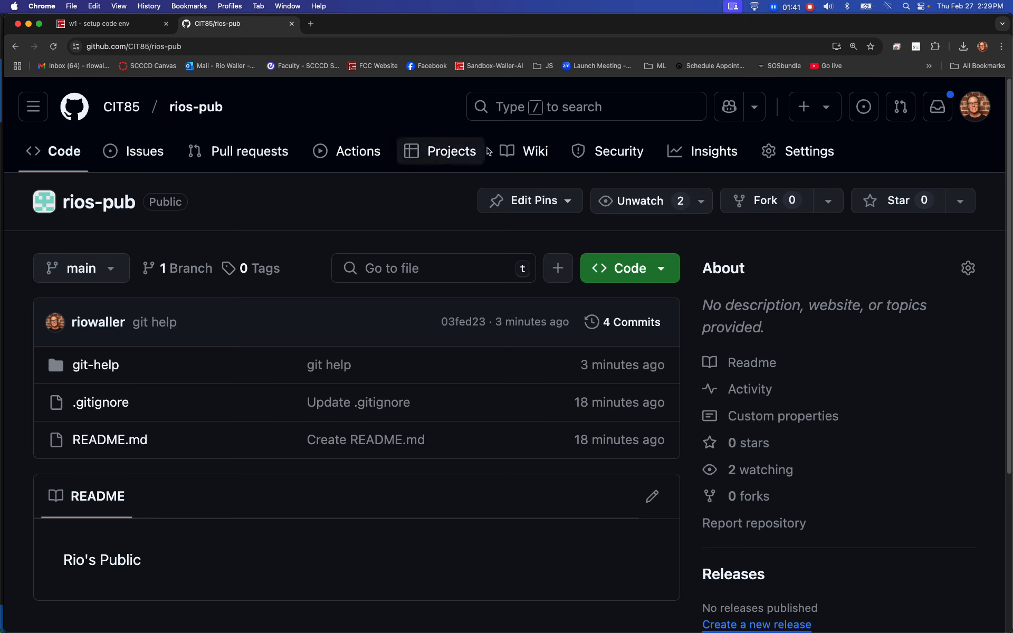
- In the rios-pub repository's Pages settings, set the publishing branch to main with the / (root) folder and save it
{"action": "left_click", "coordinate": [832, 155]}
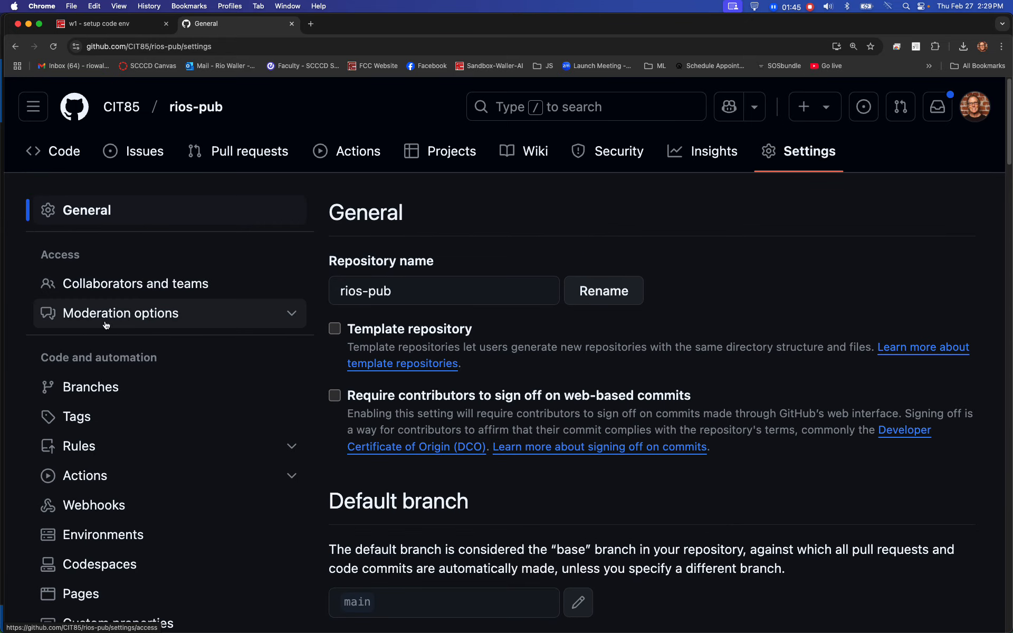
{"action": "scroll", "coordinate": [106, 325], "scroll_direction": "down", "scroll_amount": 3}
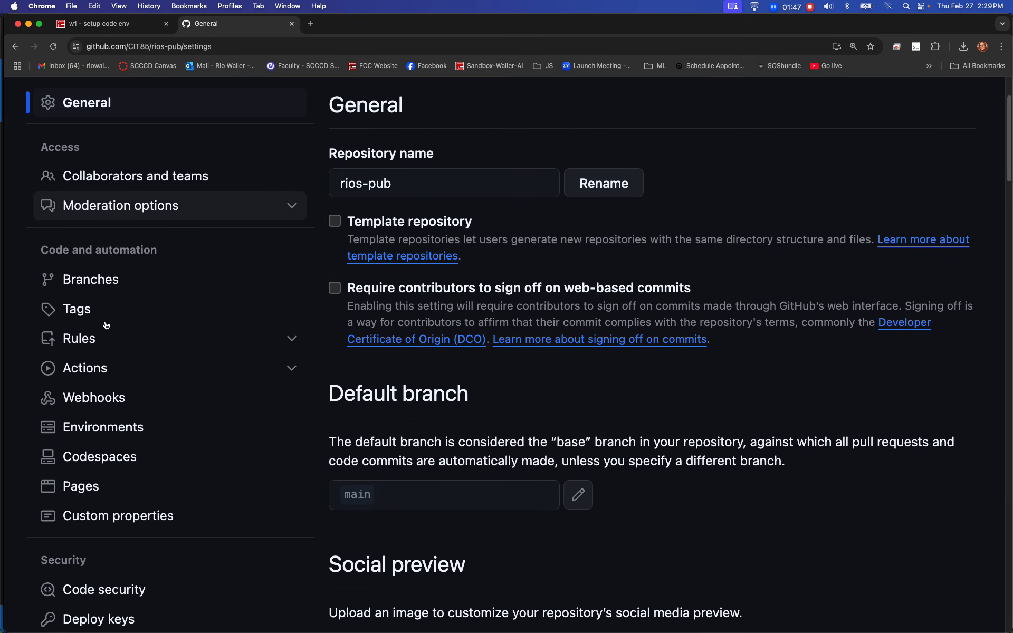
{"action": "left_click", "coordinate": [84, 490]}
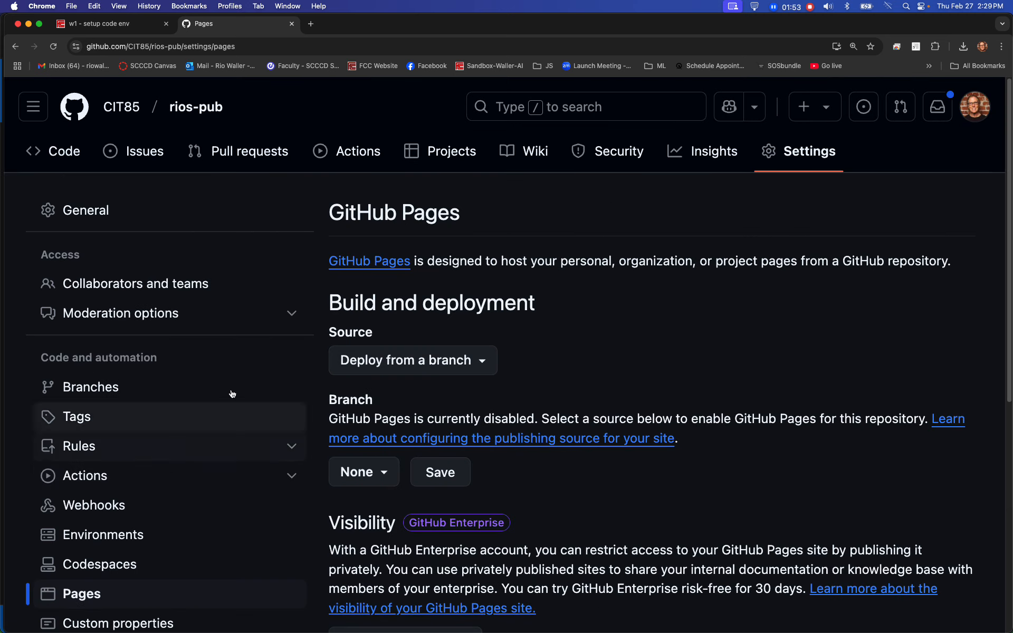
{"action": "scroll", "coordinate": [741, 363], "scroll_direction": "down", "scroll_amount": 3}
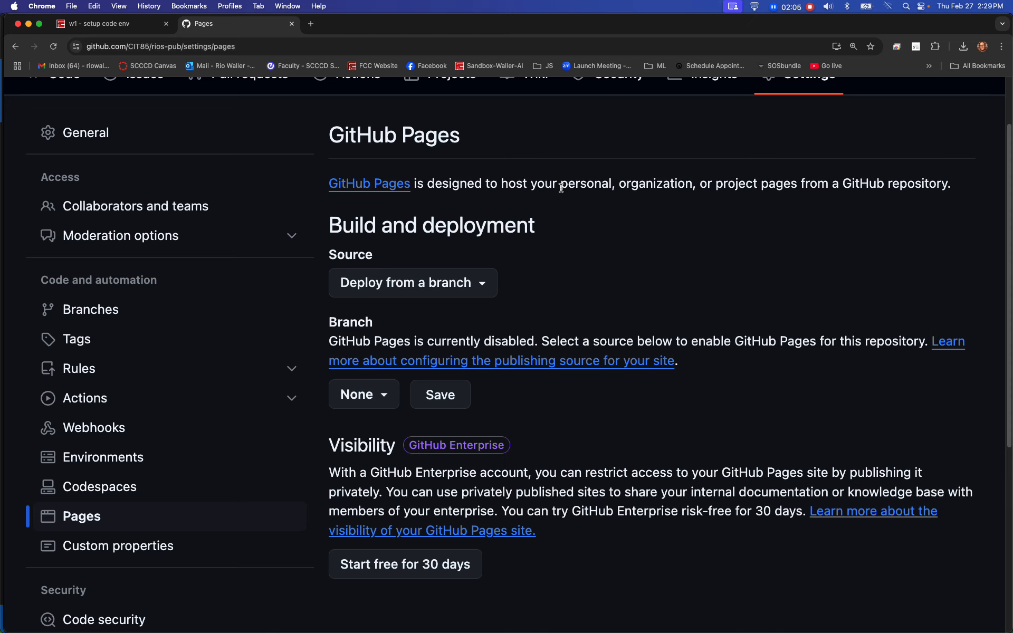
{"action": "left_click", "coordinate": [388, 397]}
{"action": "left_click", "coordinate": [563, 302]}
{"action": "left_click", "coordinate": [378, 391]}
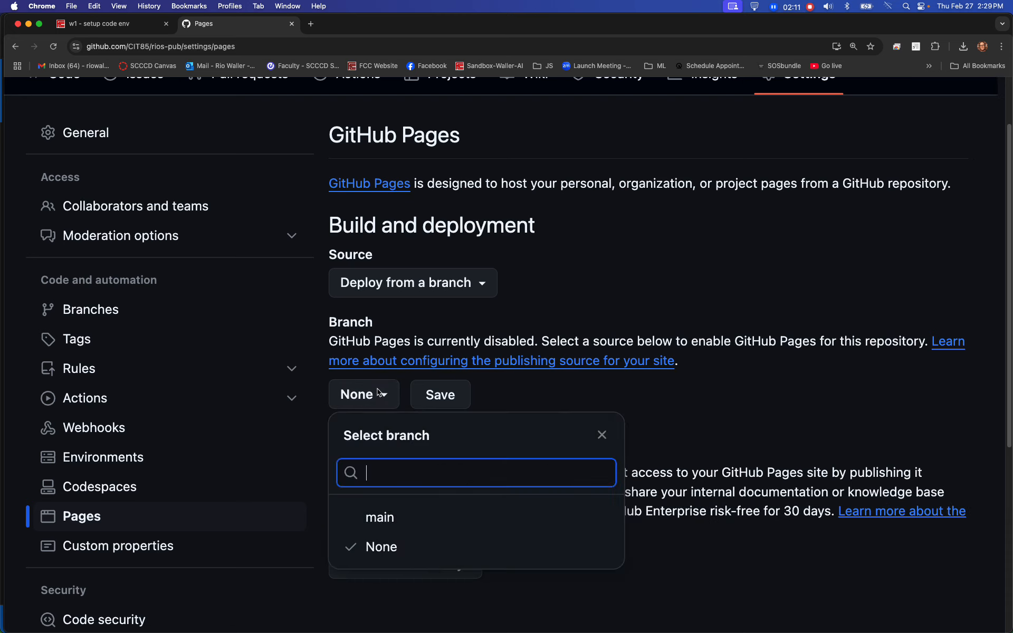
{"action": "left_click", "coordinate": [374, 520]}
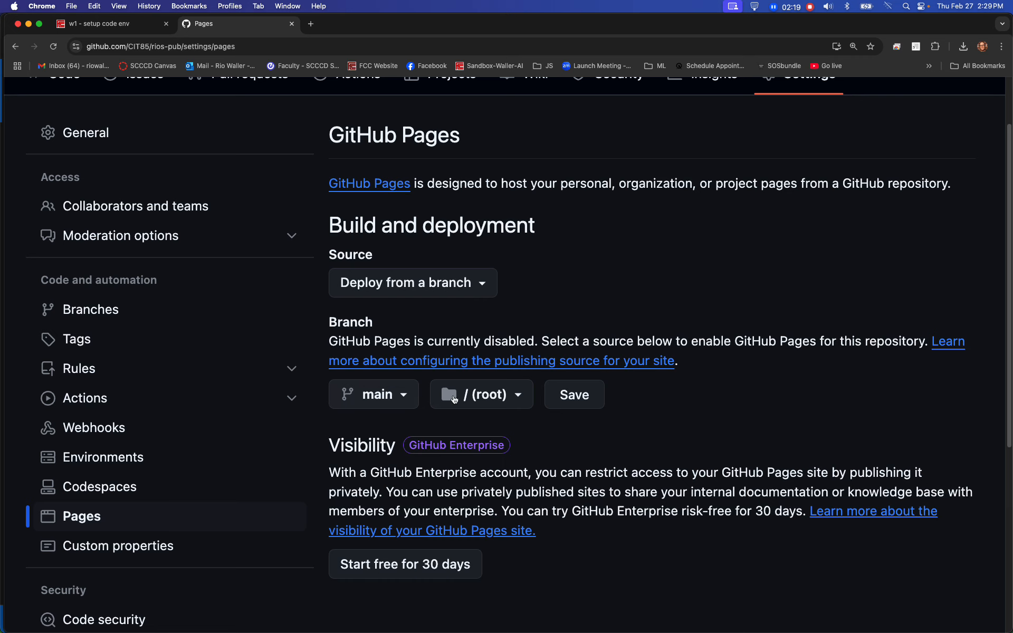
{"action": "left_click", "coordinate": [568, 401]}
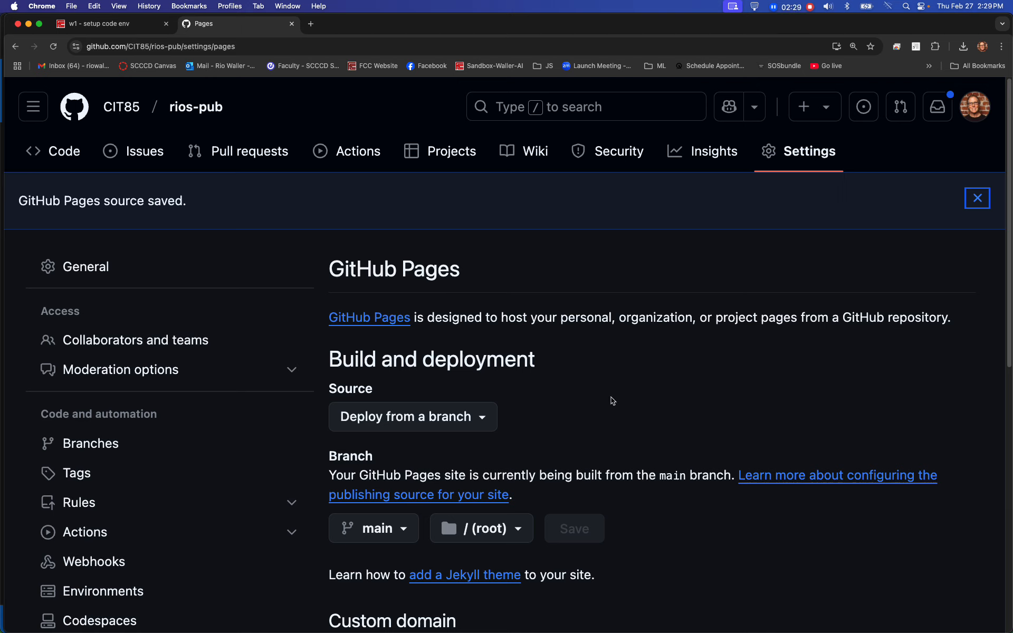
- Review the Canvas assignment's Step 4 instructions on submitting the private repo commit history and setting up GitHub Pages
{"action": "left_click", "coordinate": [142, 27]}
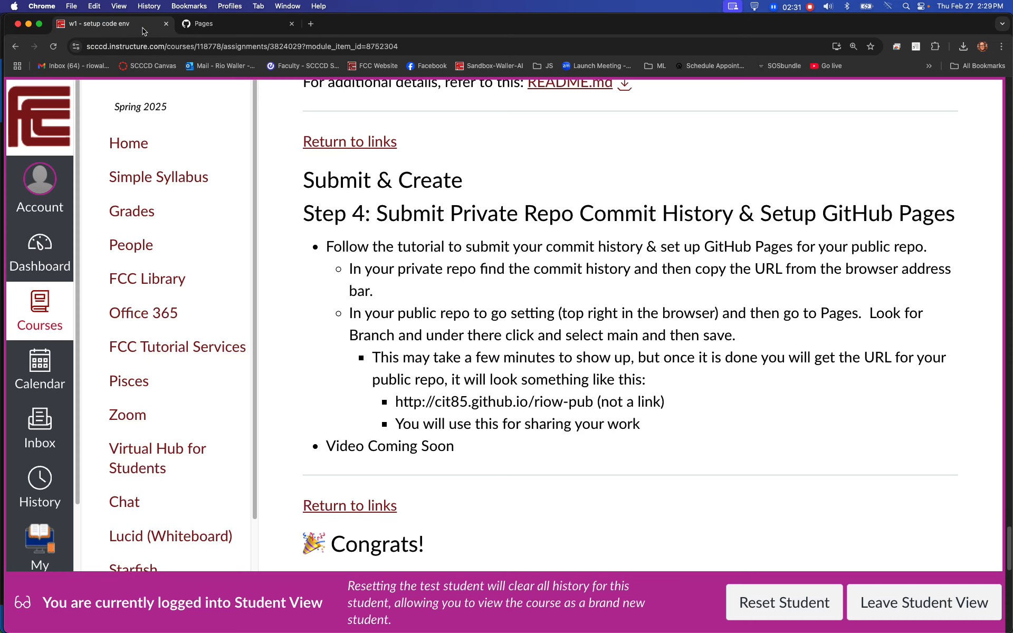
{"action": "left_click_drag", "start_coordinate": [395, 180], "coordinate": [465, 180]}
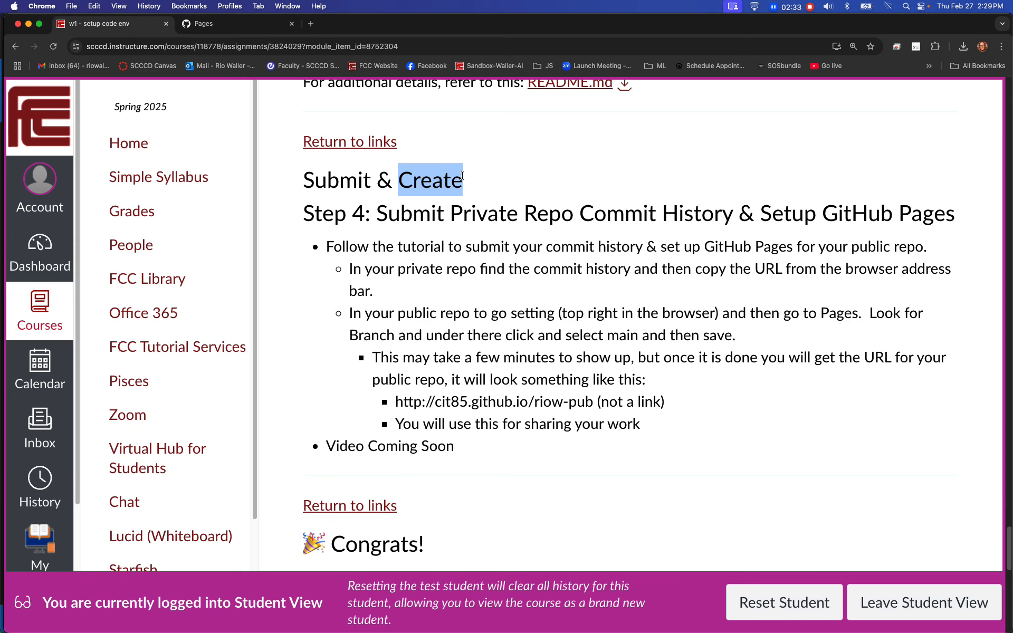
{"action": "left_click", "coordinate": [896, 237]}
{"action": "left_click_drag", "start_coordinate": [761, 213], "coordinate": [954, 214]}
{"action": "left_click", "coordinate": [803, 222]}
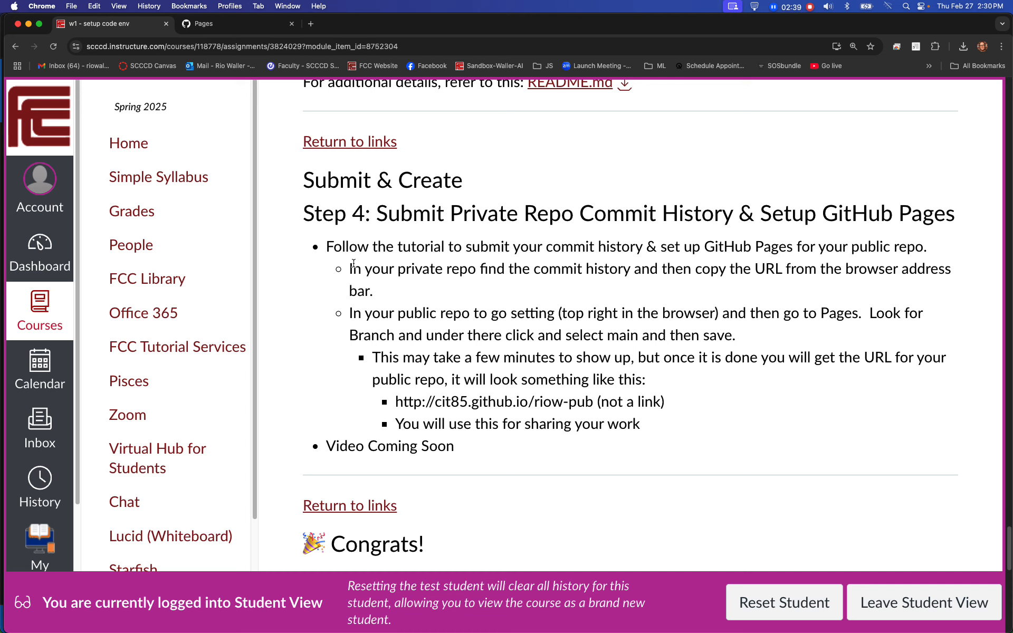
{"action": "left_click_drag", "start_coordinate": [351, 270], "coordinate": [641, 430]}
{"action": "left_click", "coordinate": [431, 301]}
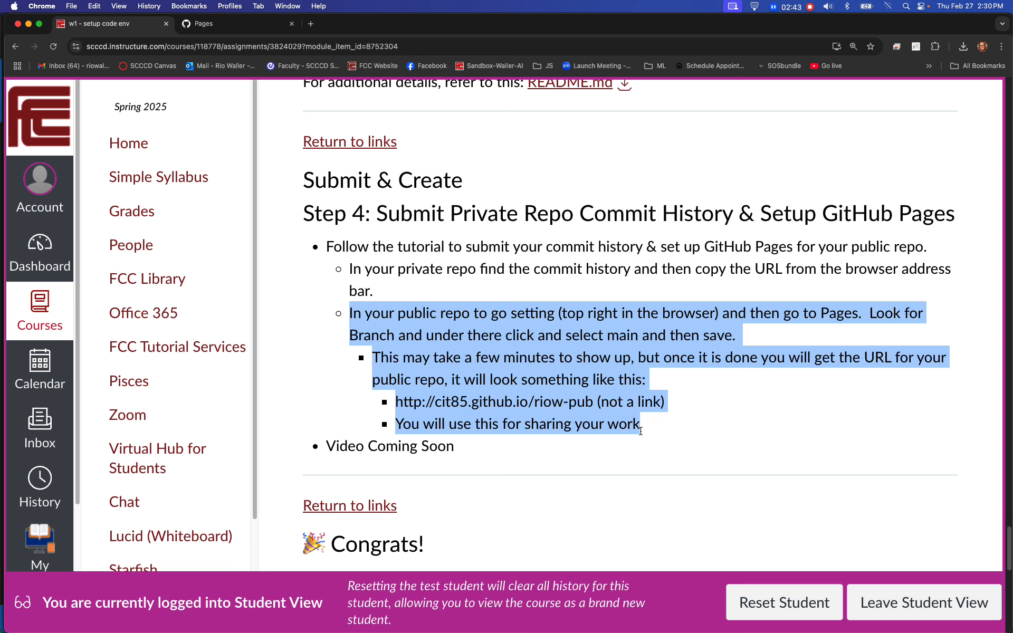
{"action": "left_click", "coordinate": [696, 429]}
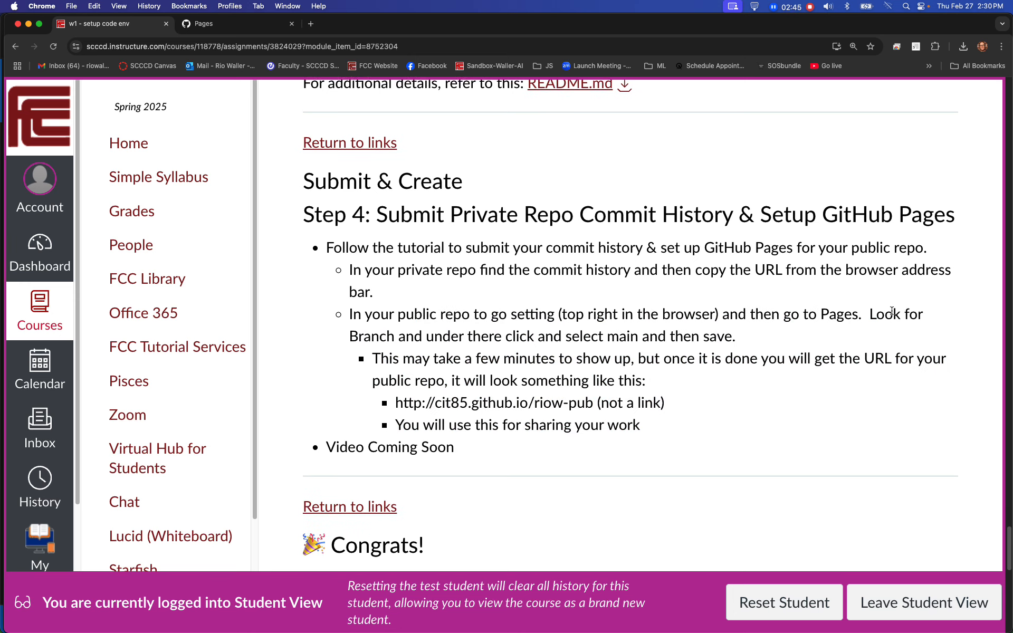
- Start the assignment submission in Canvas to open its Website URL entry form
{"action": "scroll", "coordinate": [892, 312], "scroll_direction": "up", "scroll_amount": 1}
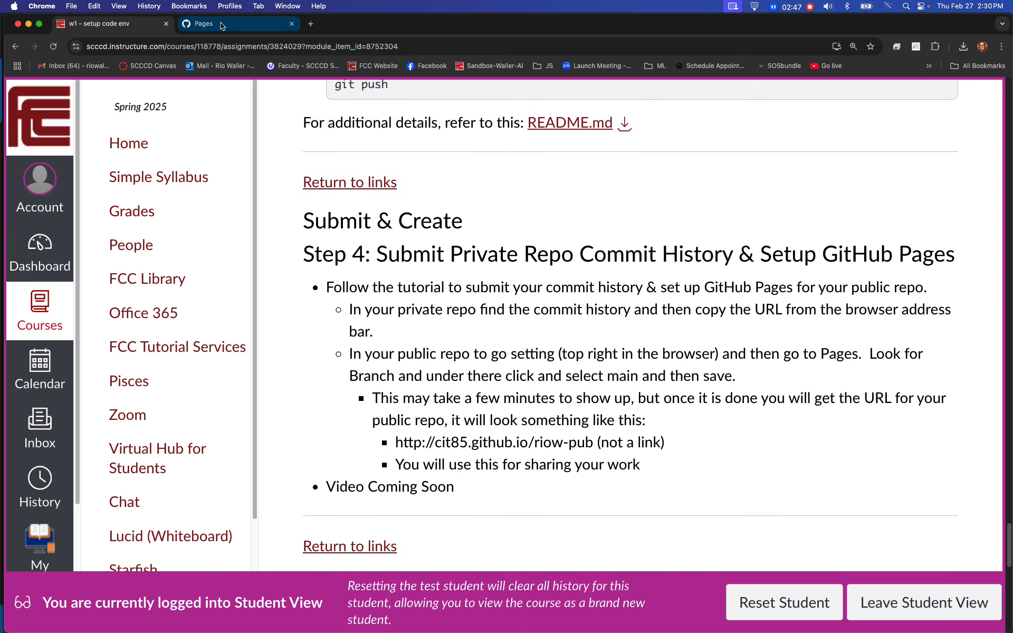
{"action": "scroll", "coordinate": [754, 303], "scroll_direction": "down", "scroll_amount": 1}
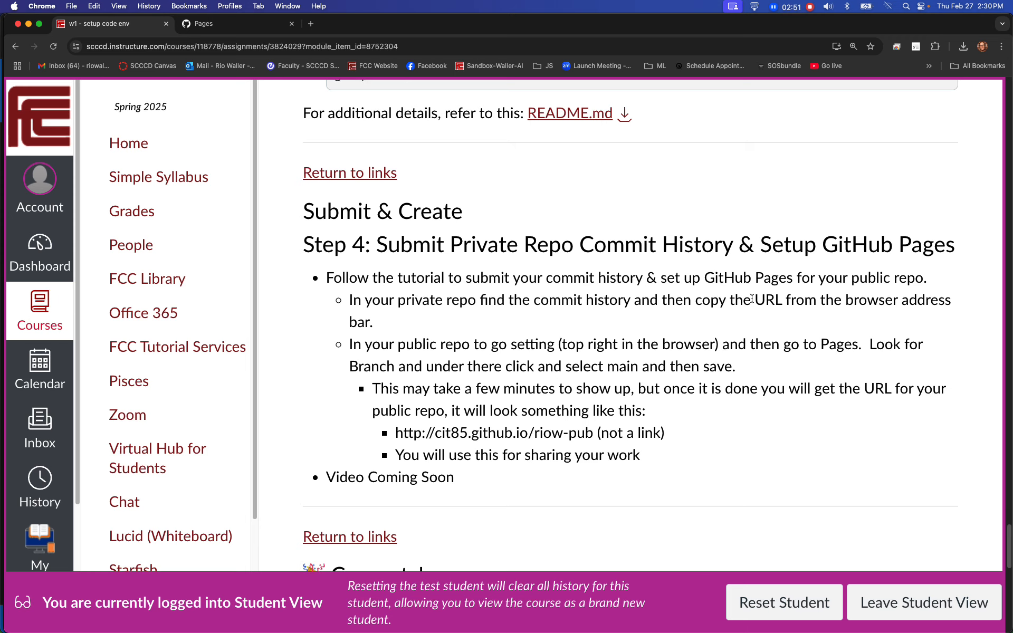
{"action": "scroll", "coordinate": [774, 369], "scroll_direction": "up", "scroll_amount": 15}
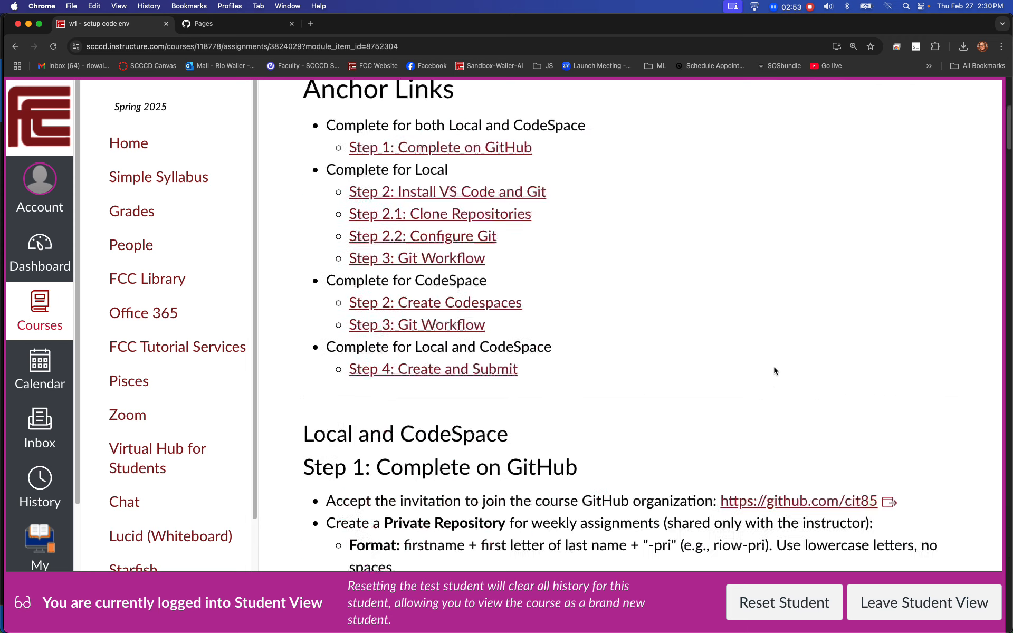
{"action": "left_click", "coordinate": [863, 195]}
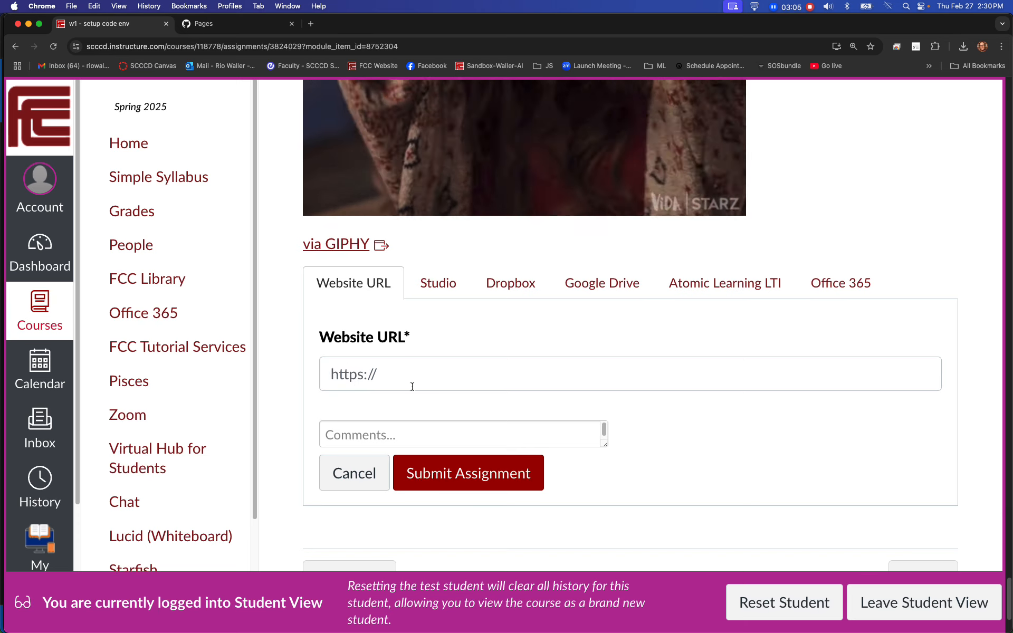
- Reload the rios-pub Pages settings on GitHub and check the extra options for the published site
{"action": "left_click", "coordinate": [239, 26]}
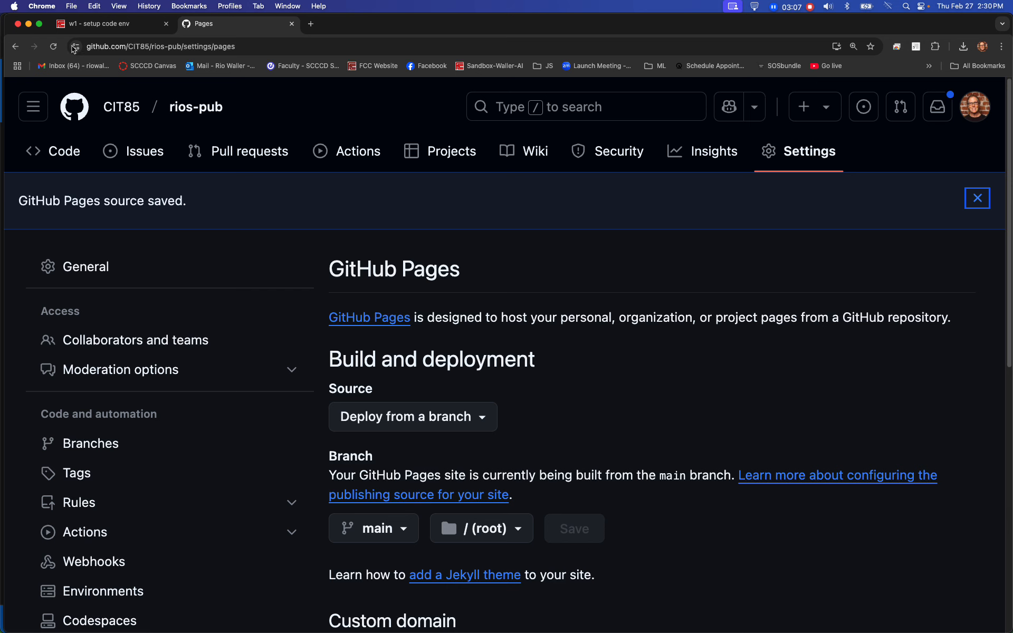
{"action": "left_click", "coordinate": [53, 46]}
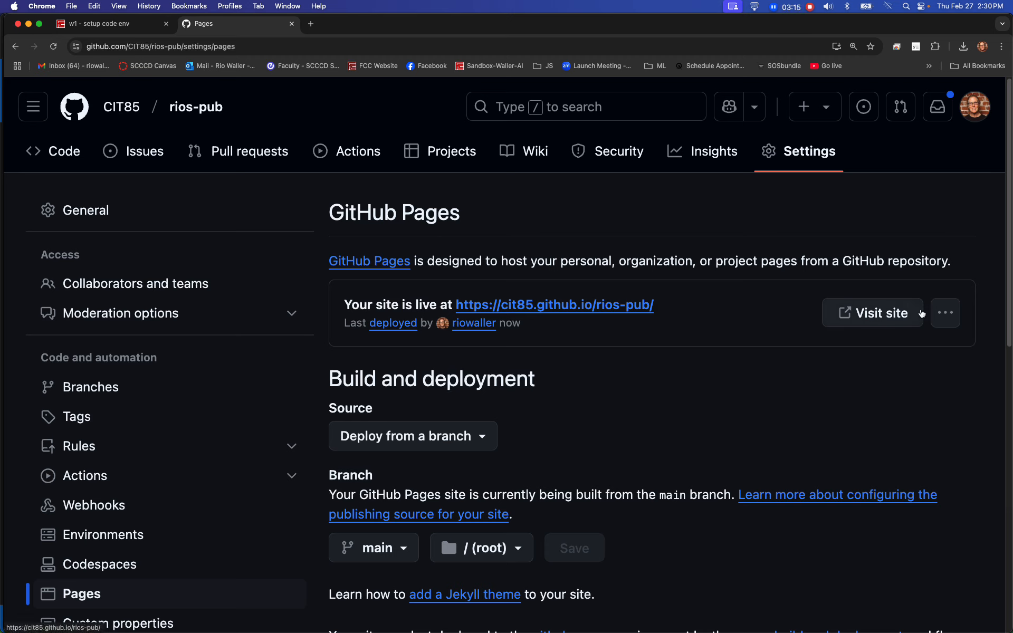
{"action": "left_click", "coordinate": [941, 314]}
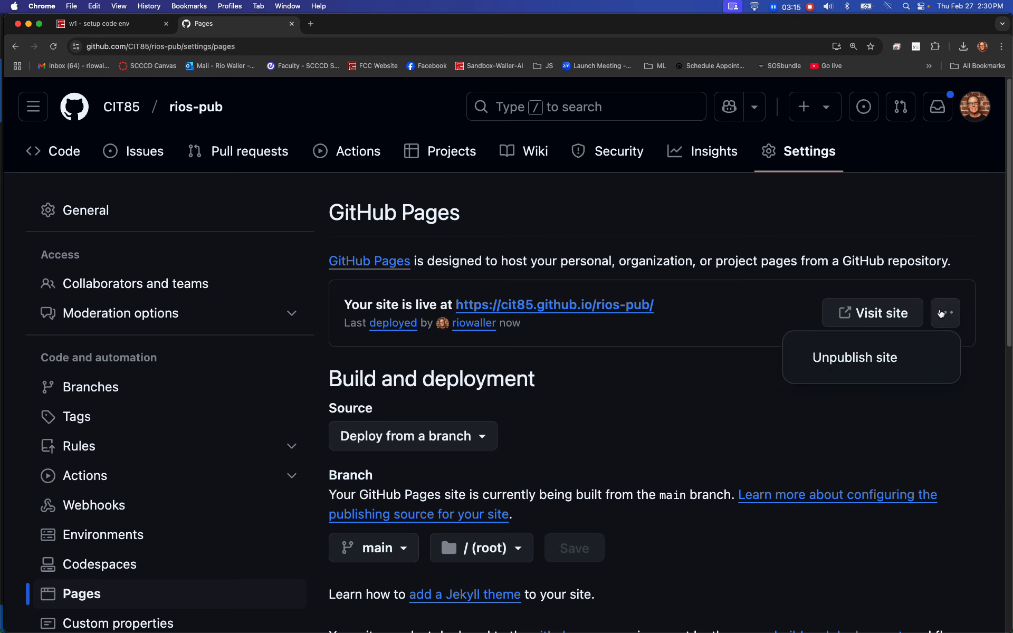
{"action": "left_click", "coordinate": [683, 415]}
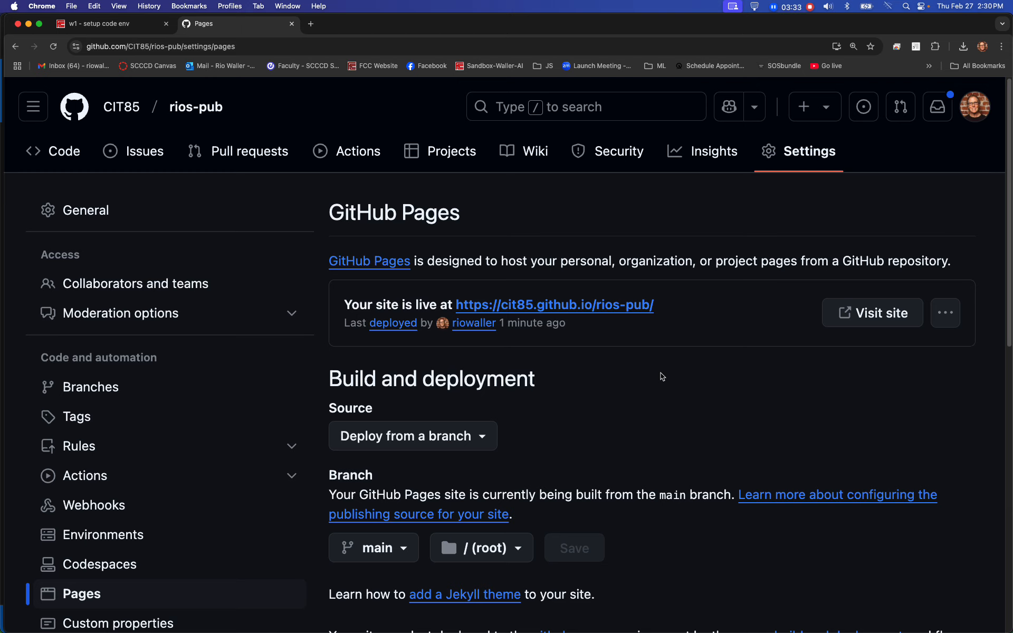
- Visit the published rios-pub GitHub Pages site and select its full web address in the browser
{"action": "left_click_drag", "start_coordinate": [660, 306], "coordinate": [456, 308]}
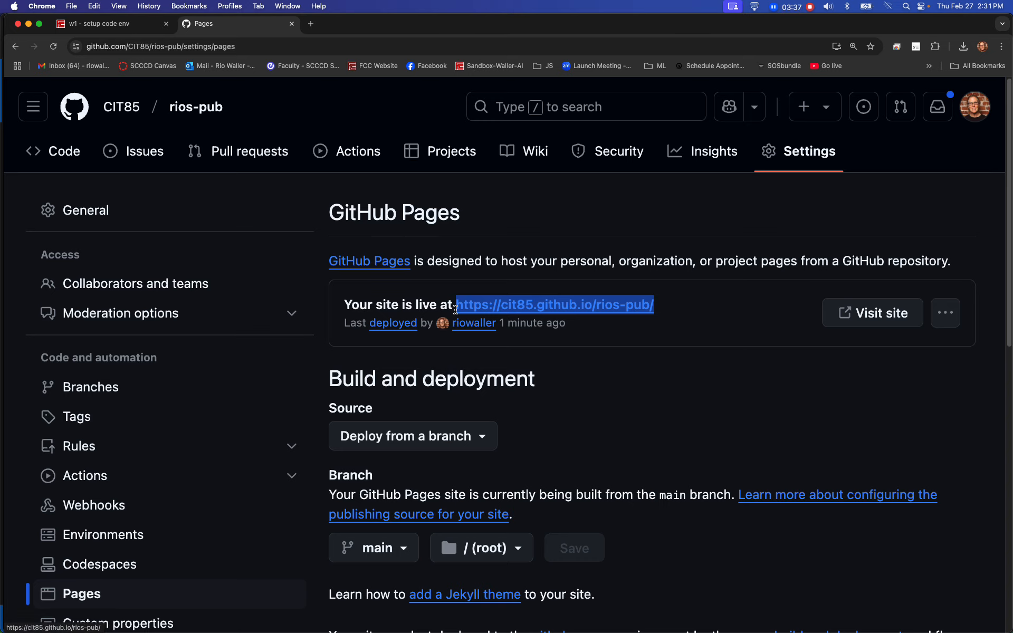
{"action": "left_click", "coordinate": [863, 316]}
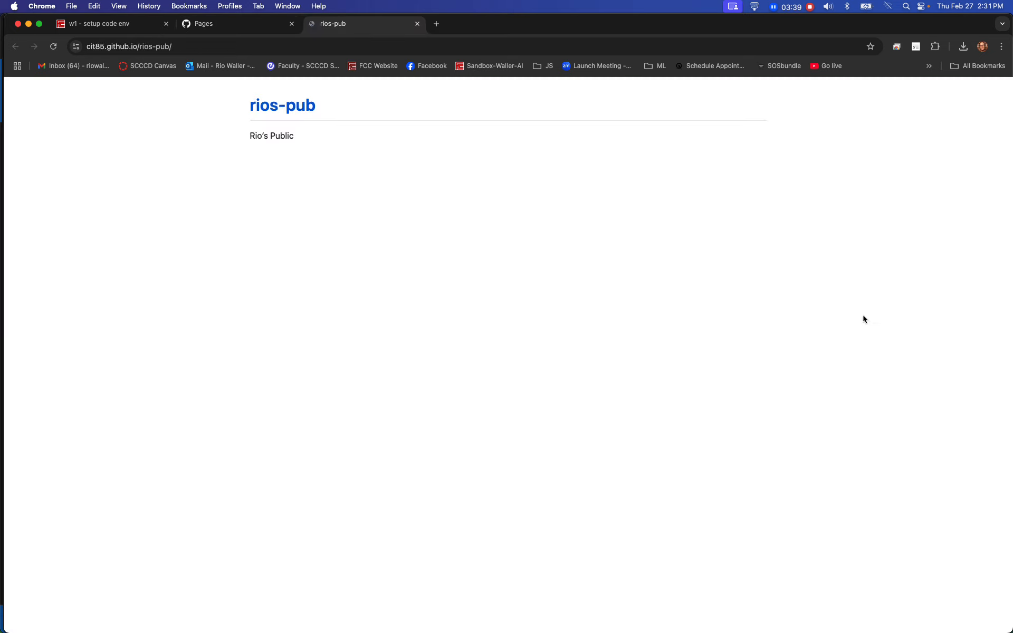
{"action": "left_click", "coordinate": [194, 46]}
{"action": "key", "text": "super+c"}
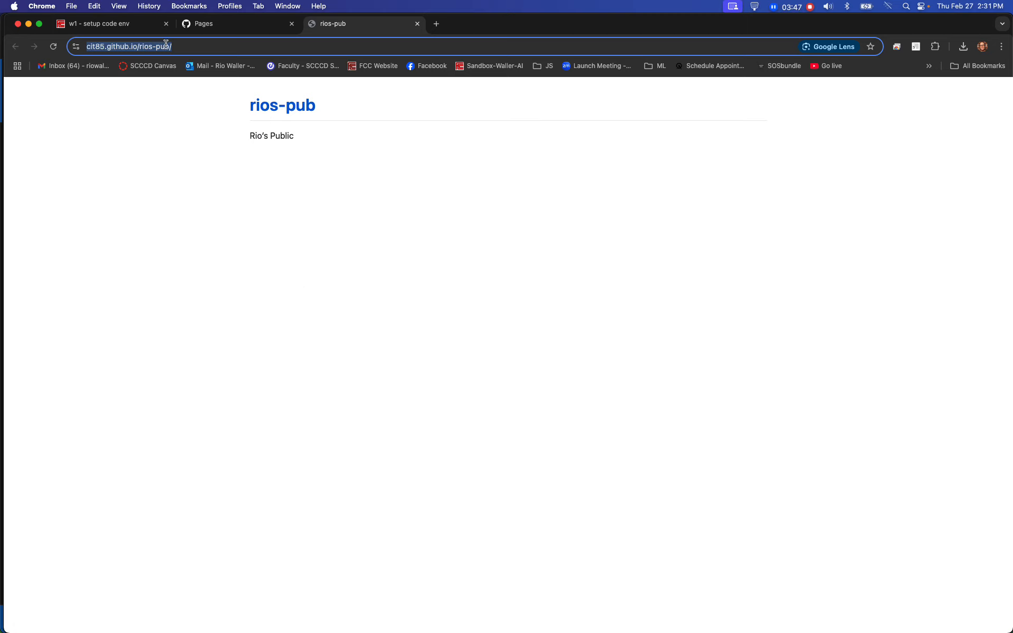
{"action": "left_click", "coordinate": [101, 26]}
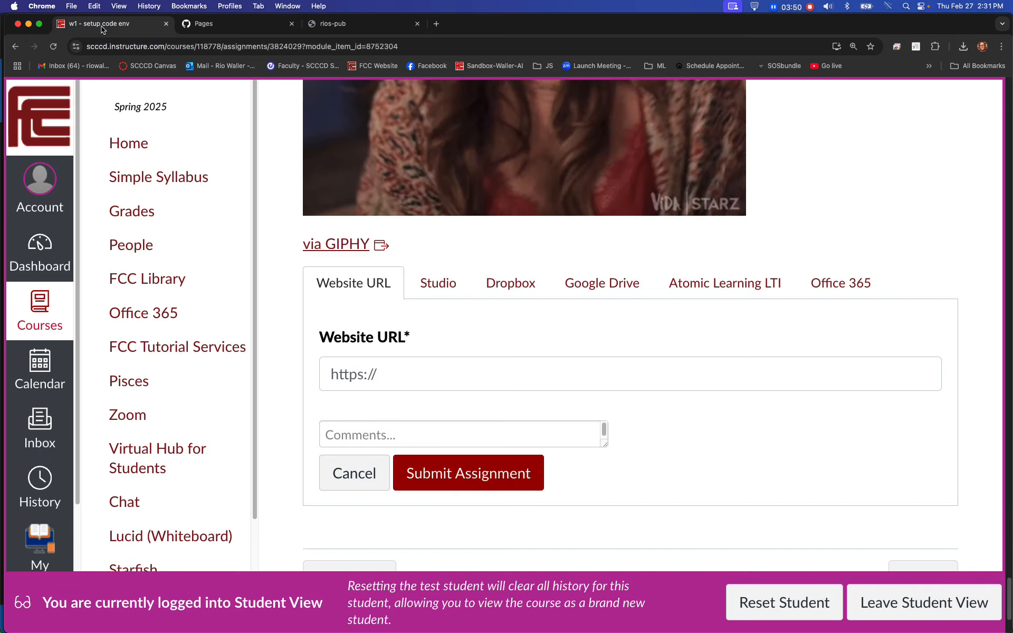
{"action": "left_click", "coordinate": [413, 367]}
{"action": "key", "text": "super+v"}
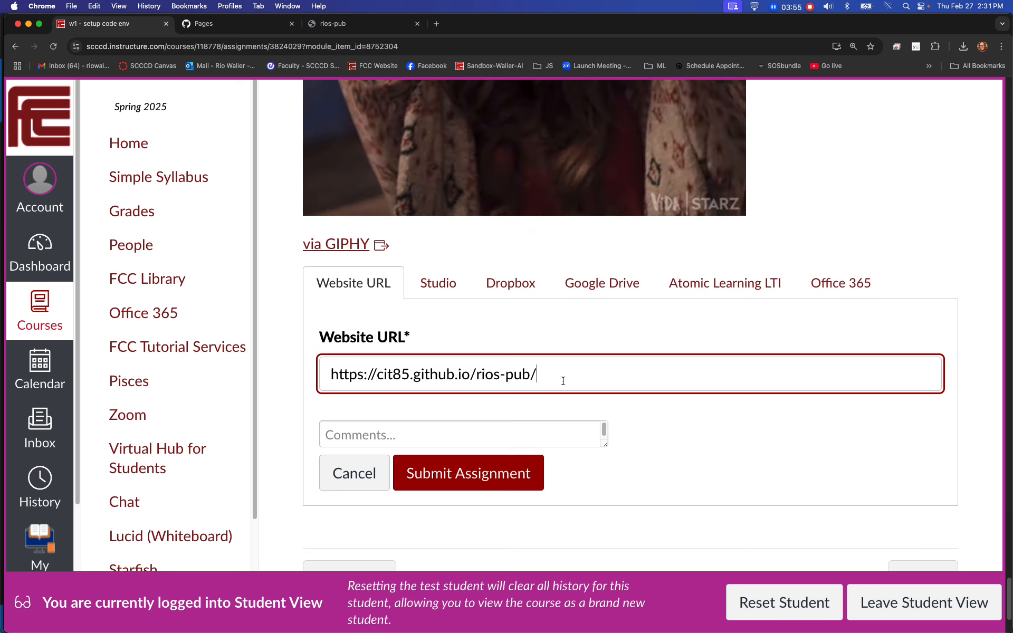
{"action": "left_click_drag", "start_coordinate": [602, 381], "coordinate": [328, 374]}
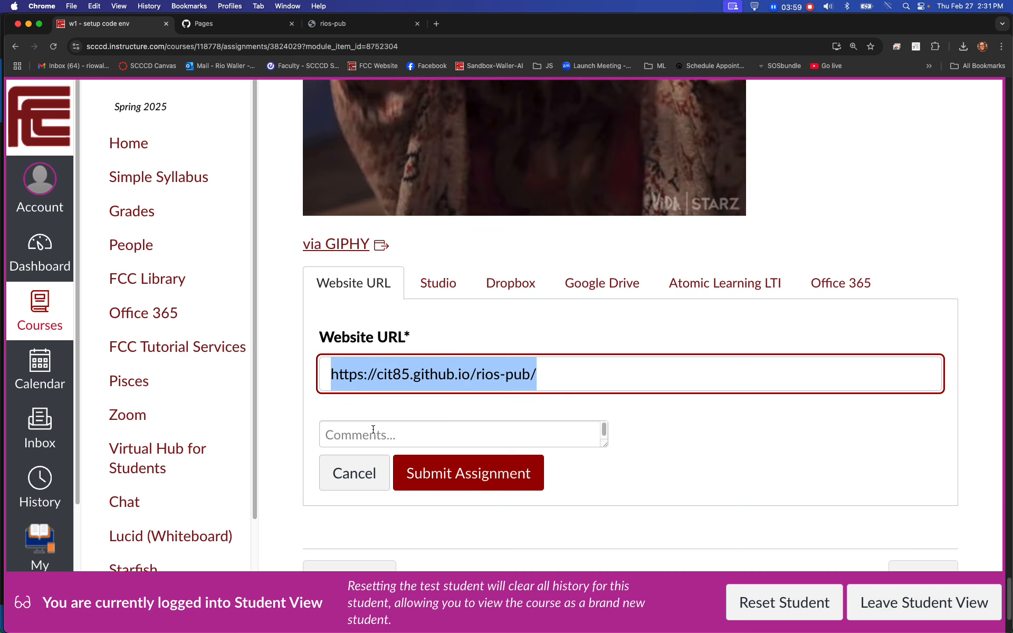
- Go to the CIT85 organization on GitHub and open its private rios-pri repository
{"action": "left_click", "coordinate": [230, 25]}
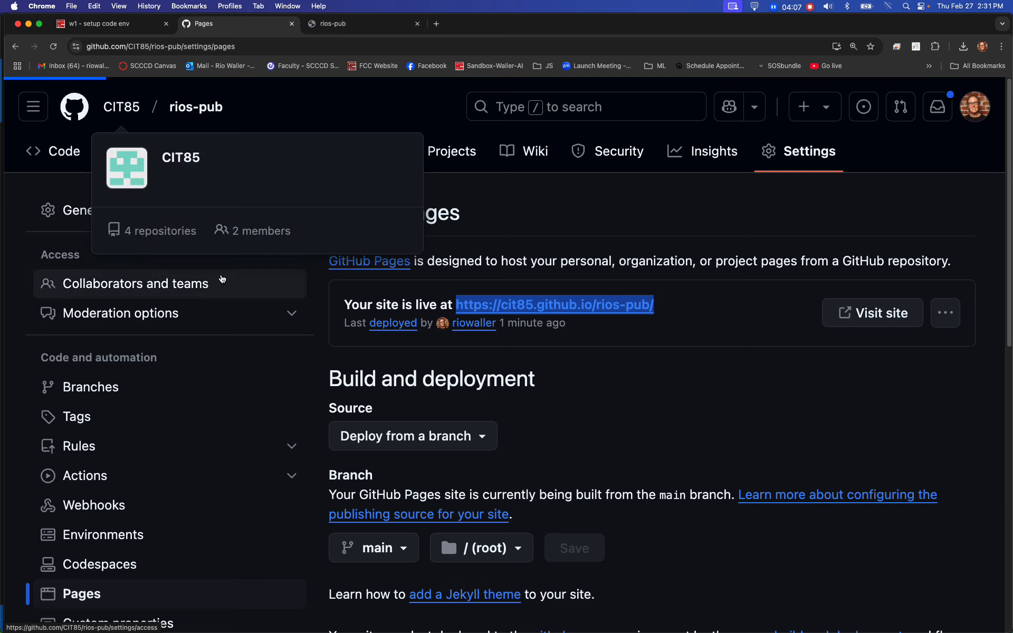
{"action": "left_click", "coordinate": [127, 107]}
{"action": "left_click", "coordinate": [184, 158]}
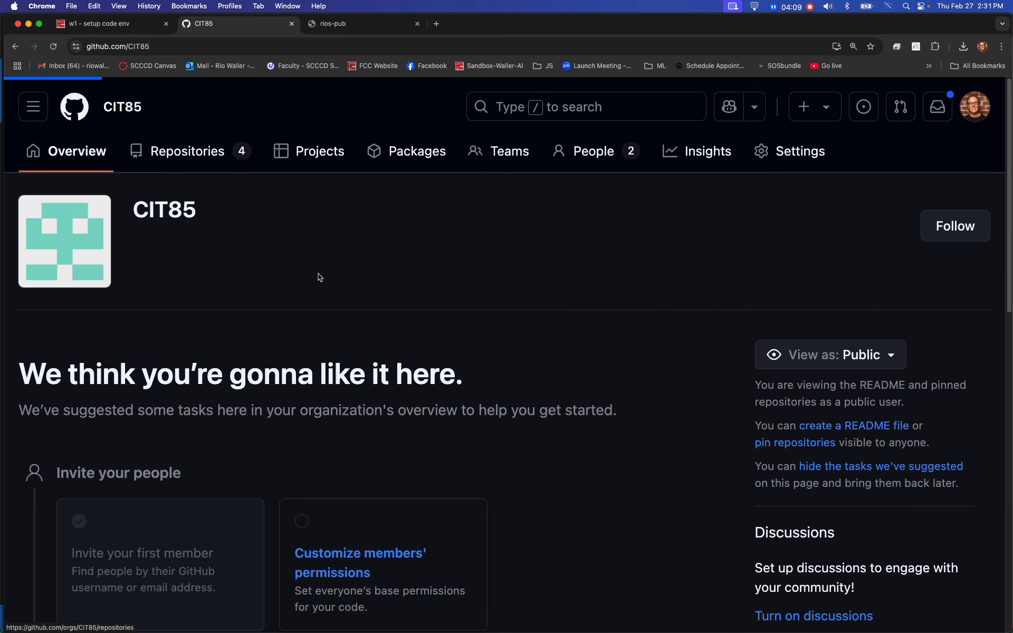
{"action": "scroll", "coordinate": [382, 287], "scroll_direction": "down", "scroll_amount": 3}
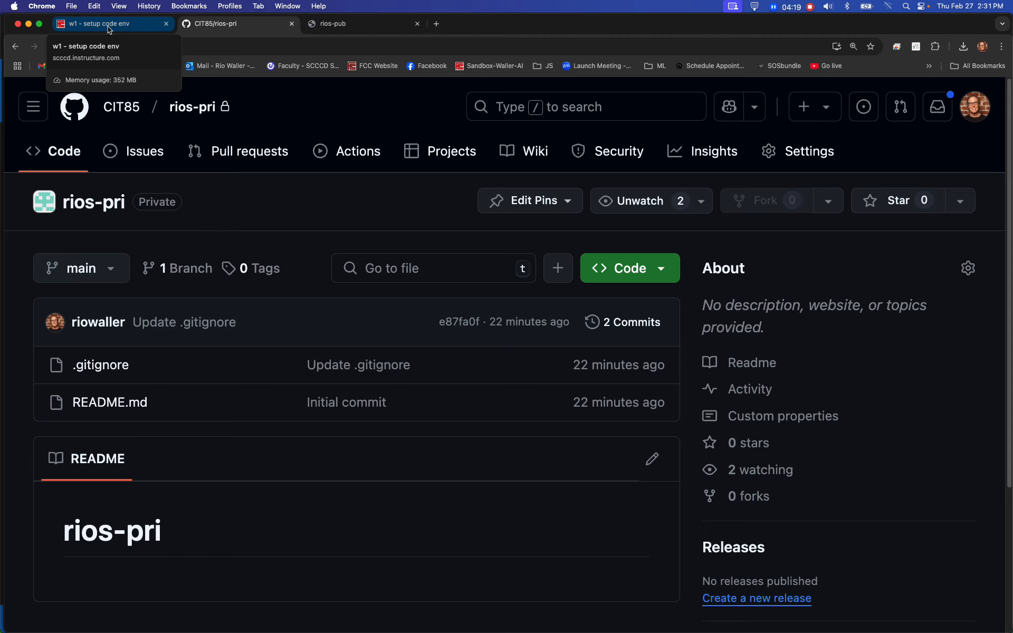
- Recheck the full web address of the published rios-pub site
{"action": "left_click", "coordinate": [349, 23]}
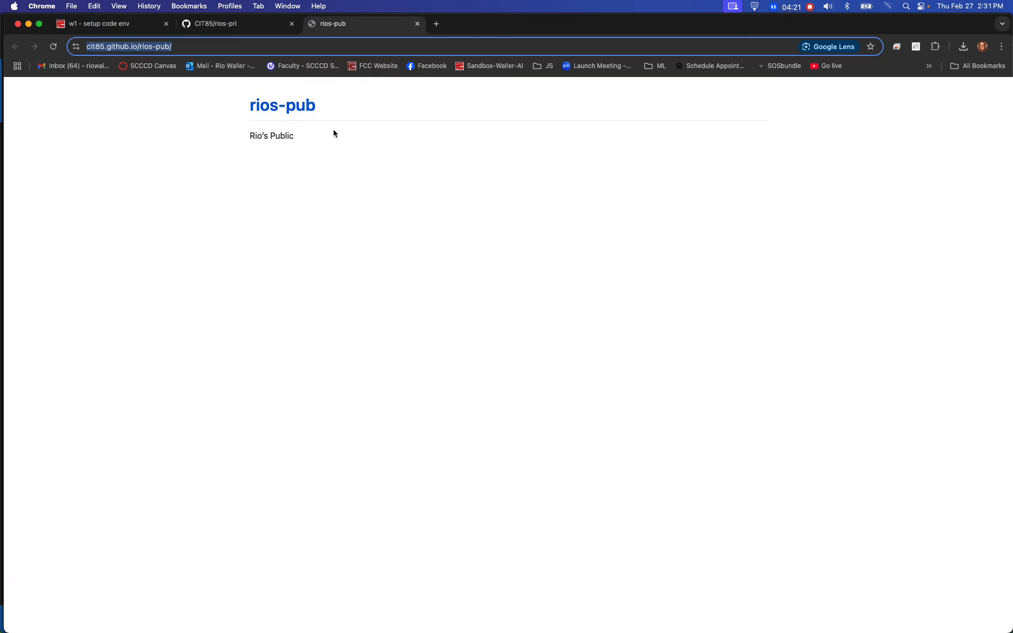
{"action": "left_click", "coordinate": [214, 47]}
{"action": "left_click_drag", "start_coordinate": [214, 46], "coordinate": [150, 36]}
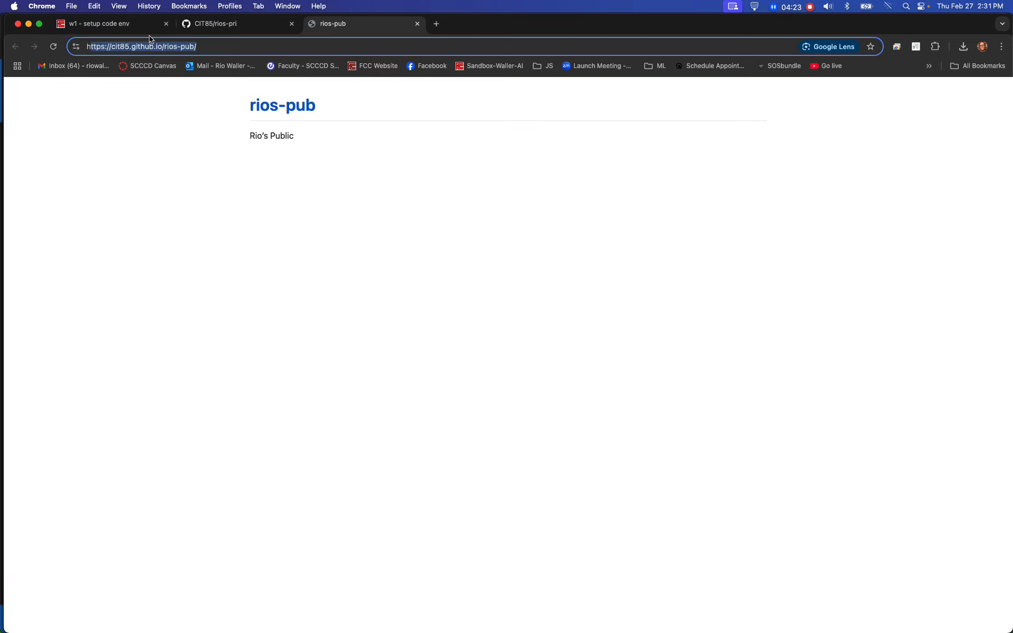
- Open the commit history of the rios-pri repository's main branch and copy that page's web address
{"action": "left_click", "coordinate": [235, 32]}
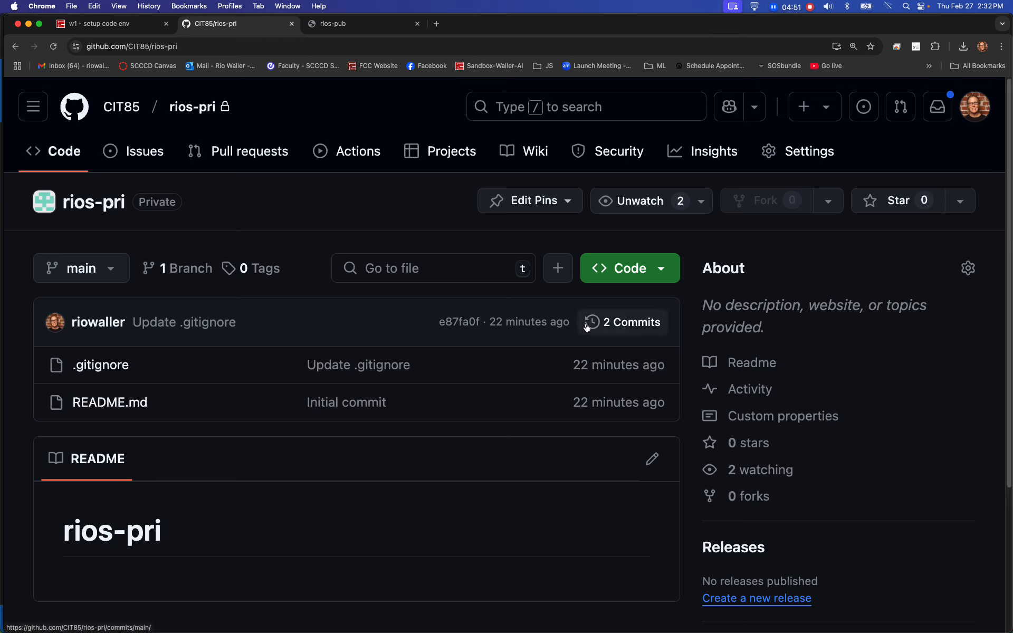
{"action": "left_click", "coordinate": [632, 328]}
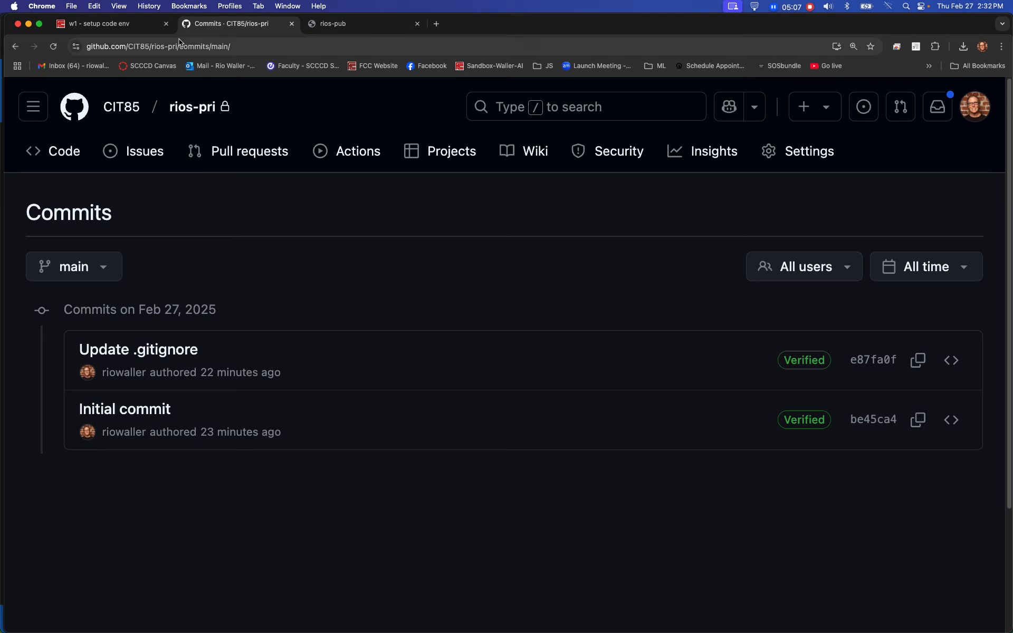
{"action": "left_click", "coordinate": [249, 46]}
{"action": "key", "text": "super+c"}
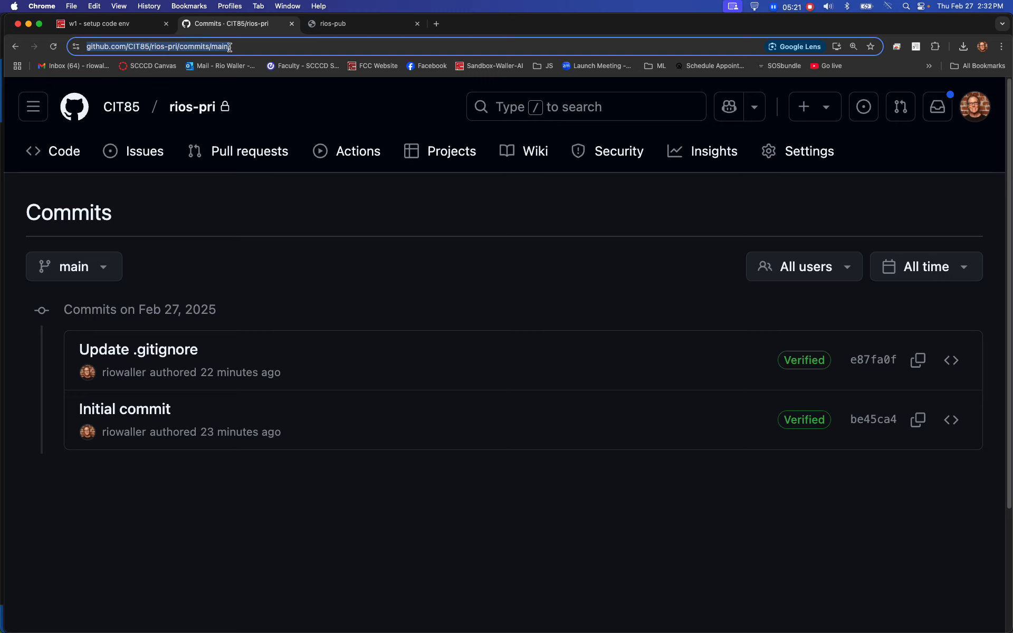
{"action": "left_click", "coordinate": [105, 23]}
{"action": "left_click", "coordinate": [401, 435]}
{"action": "key", "text": "super+v"}
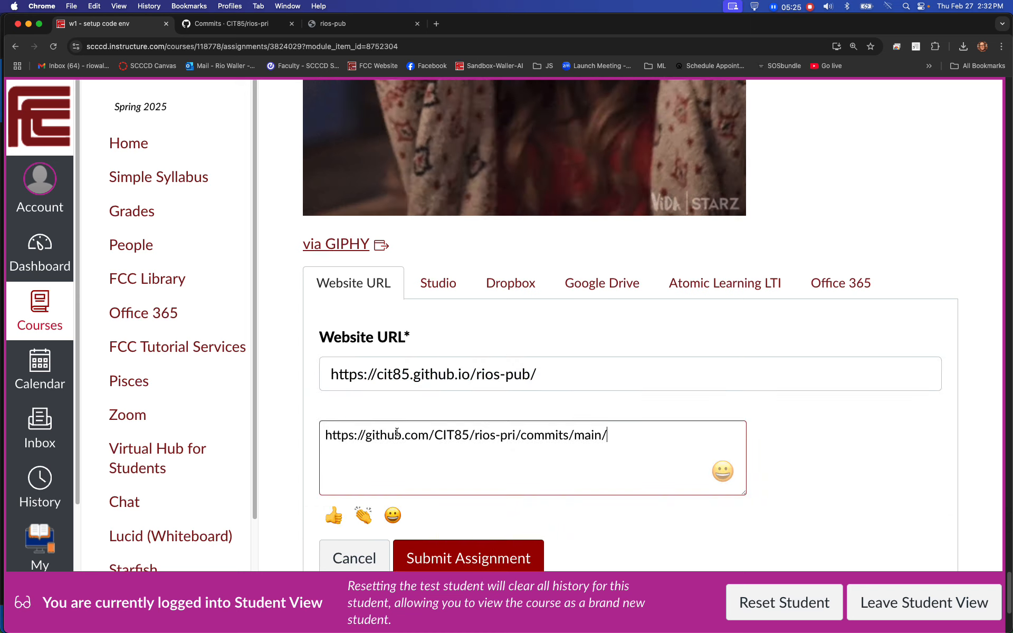
{"action": "left_click", "coordinate": [837, 441]}
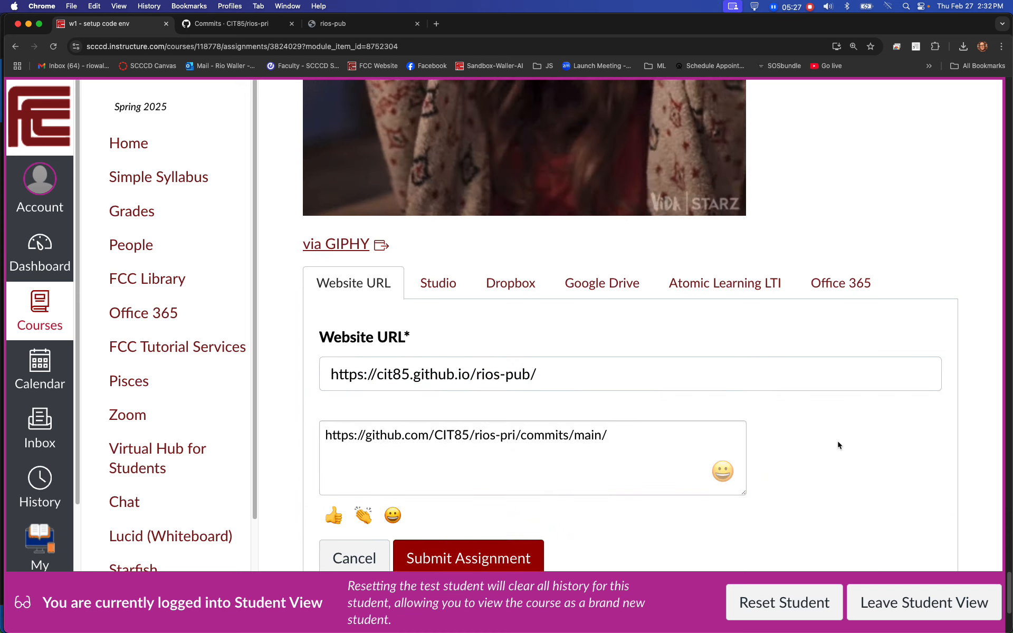
- Check the public site address and the private repository's commits link entered in the submission form
{"action": "left_click", "coordinate": [449, 381]}
{"action": "left_click_drag", "start_coordinate": [554, 376], "coordinate": [322, 377]}
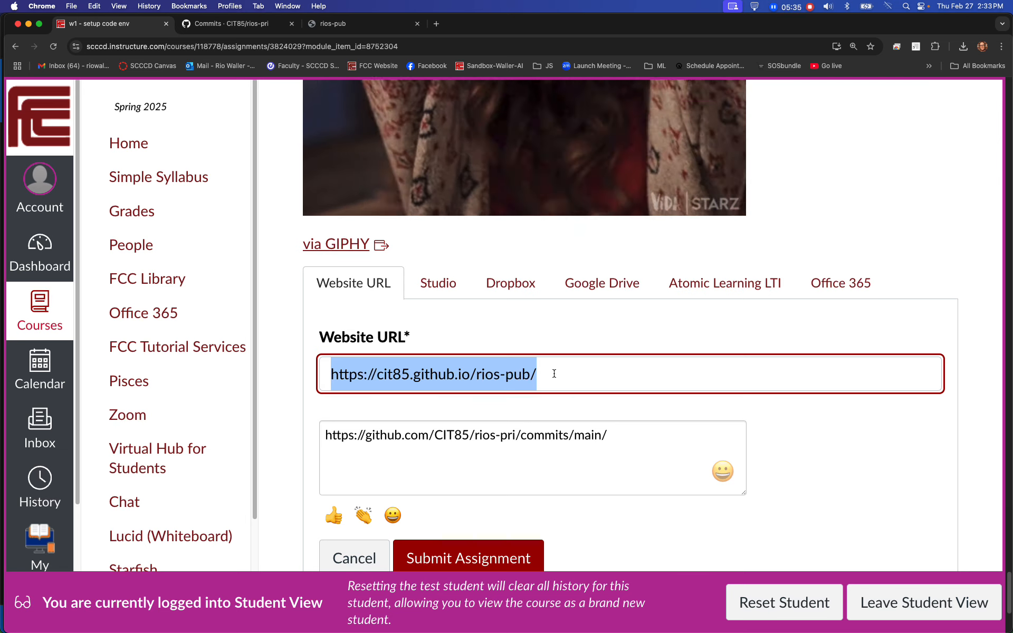
{"action": "left_click", "coordinate": [388, 373]}
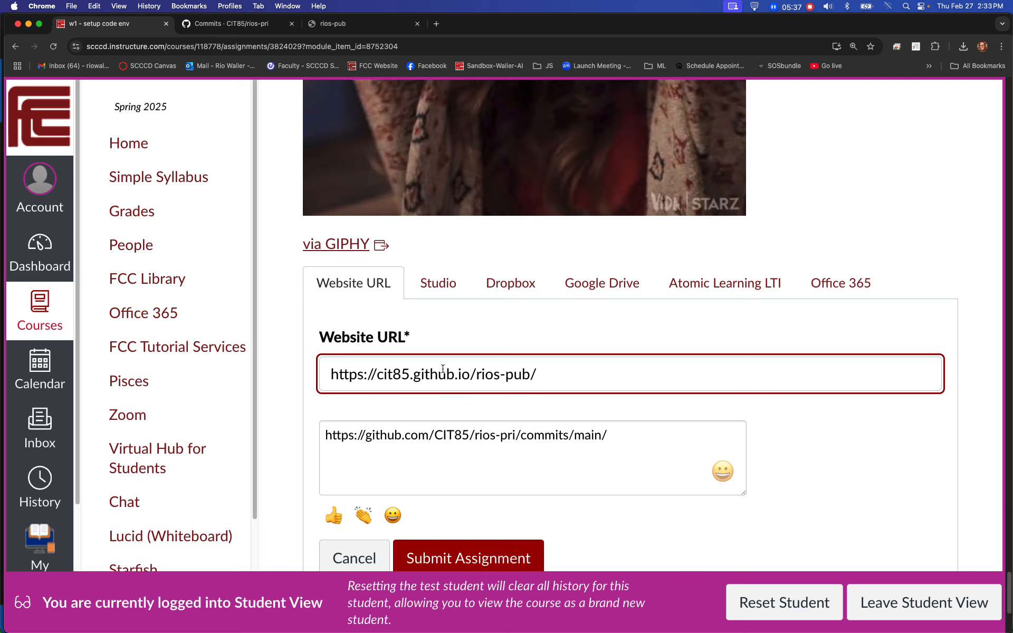
{"action": "left_click_drag", "start_coordinate": [623, 435], "coordinate": [320, 435]}
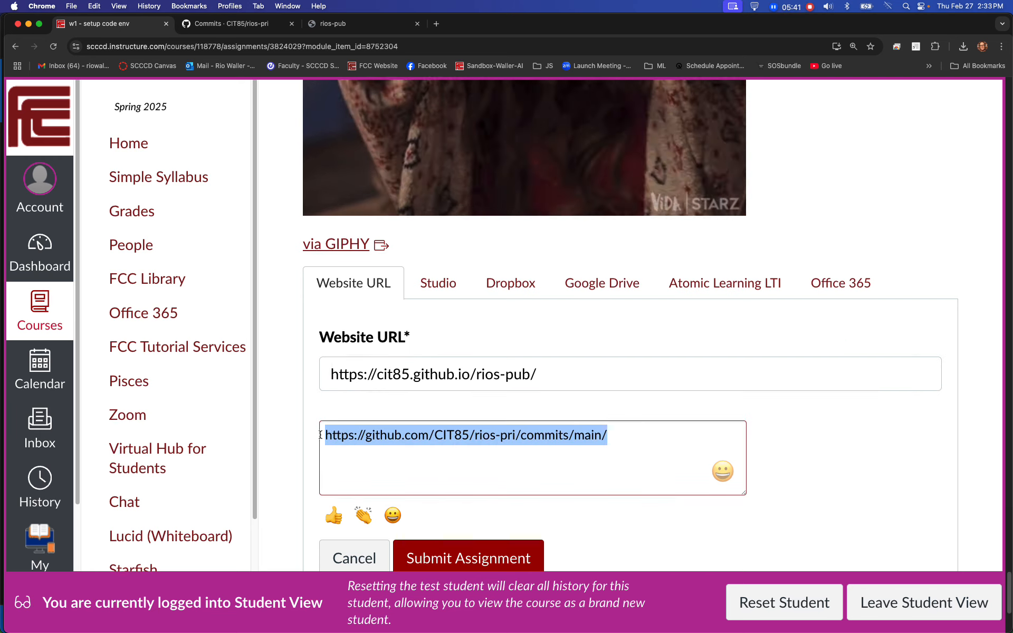
- Submit the w1 - setup code env assignment
{"action": "scroll", "coordinate": [431, 430], "scroll_direction": "down", "scroll_amount": 1}
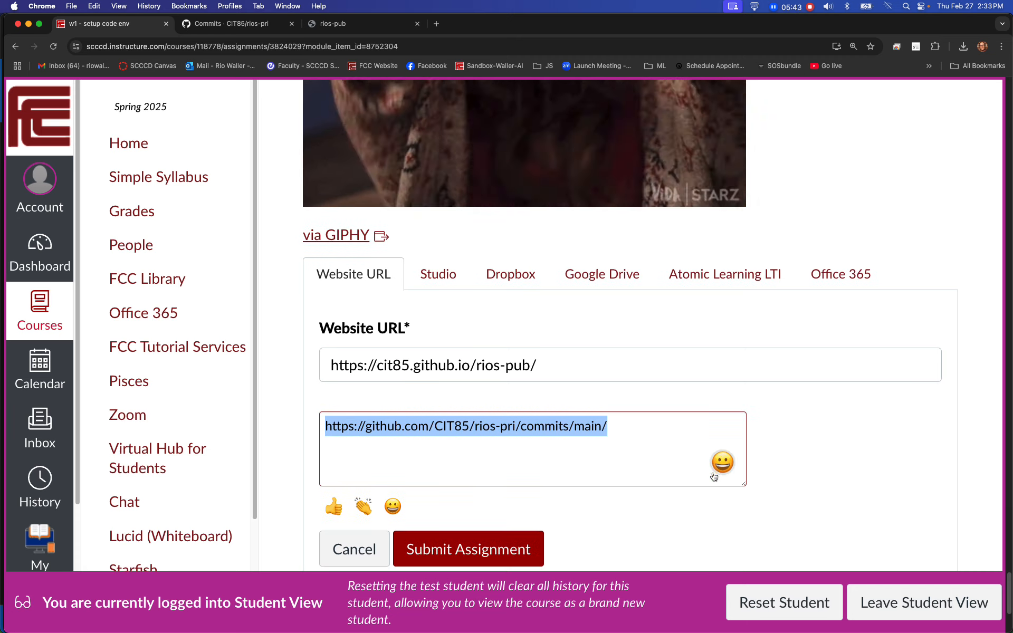
{"action": "left_click", "coordinate": [501, 549]}
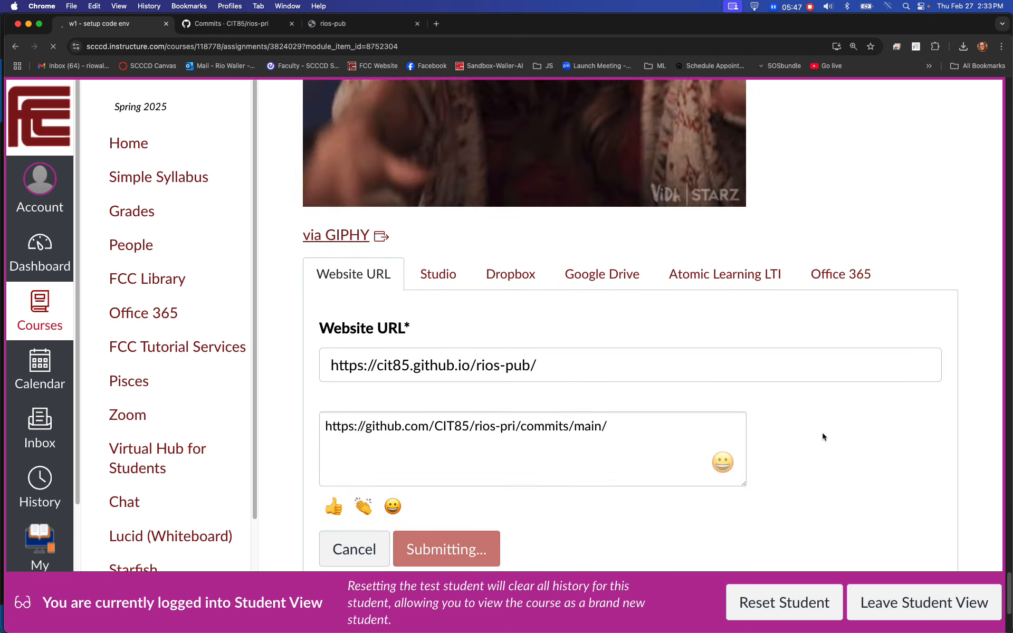
{"action": "scroll", "coordinate": [698, 422], "scroll_direction": "down", "scroll_amount": 3}
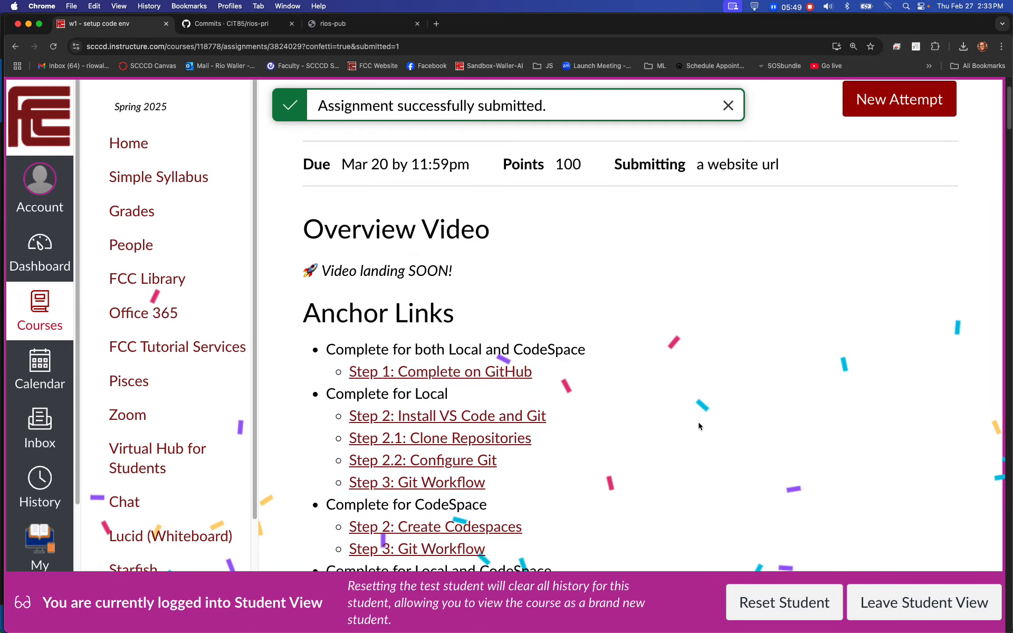
{"action": "scroll", "coordinate": [698, 424], "scroll_direction": "up", "scroll_amount": 3}
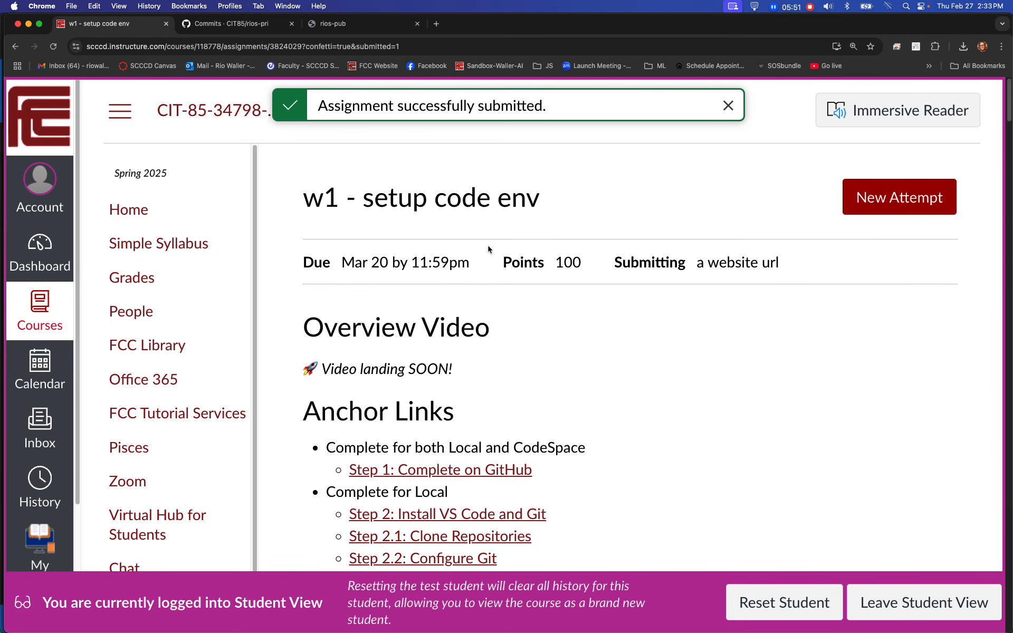
- Go to the course's module list and review the completion status of the week 1 and week 2 items
{"action": "left_click", "coordinate": [226, 110]}
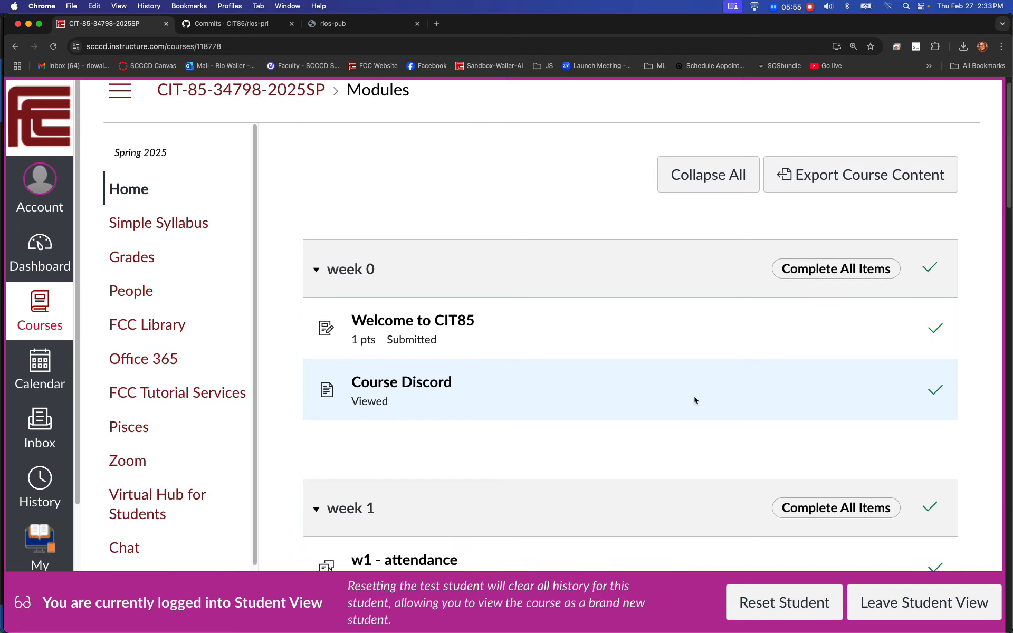
{"action": "scroll", "coordinate": [694, 399], "scroll_direction": "down", "scroll_amount": 5}
{"action": "scroll", "coordinate": [695, 395], "scroll_direction": "down", "scroll_amount": 2}
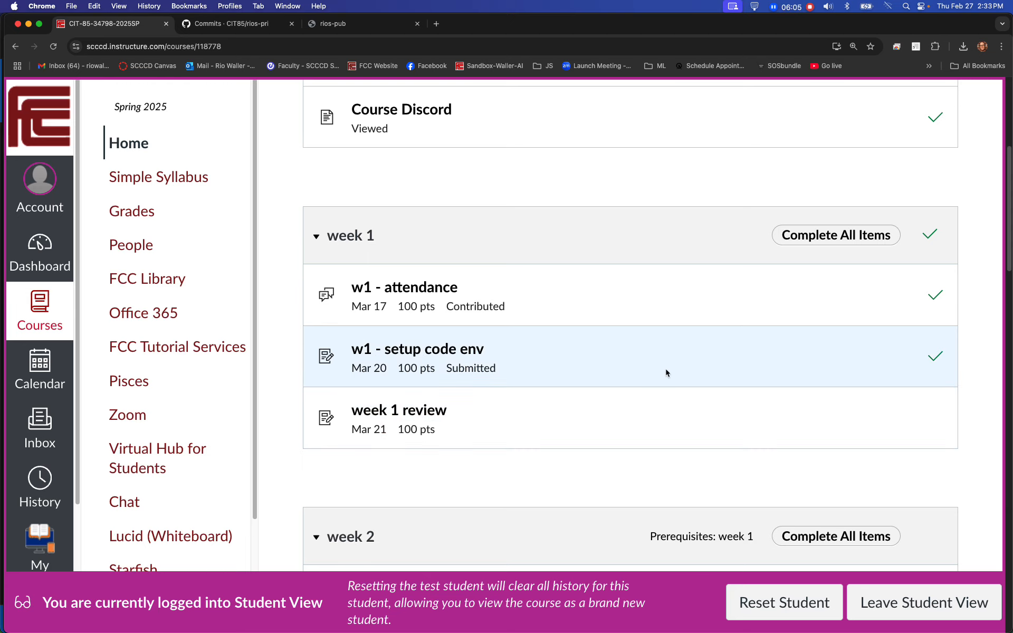
{"action": "scroll", "coordinate": [666, 369], "scroll_direction": "down", "scroll_amount": 2}
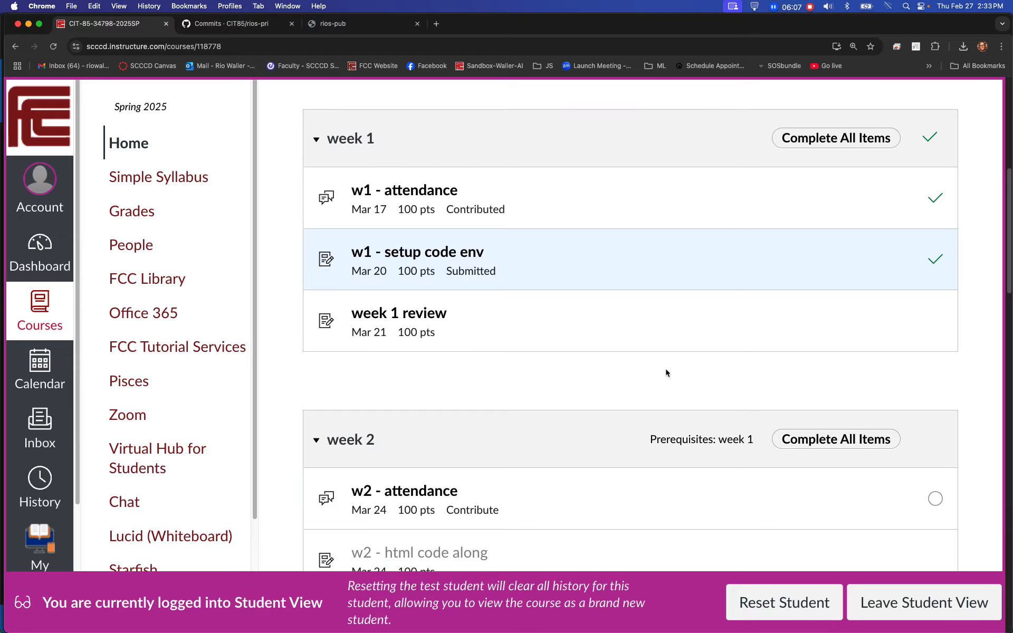
{"action": "scroll", "coordinate": [666, 373], "scroll_direction": "down", "scroll_amount": 3}
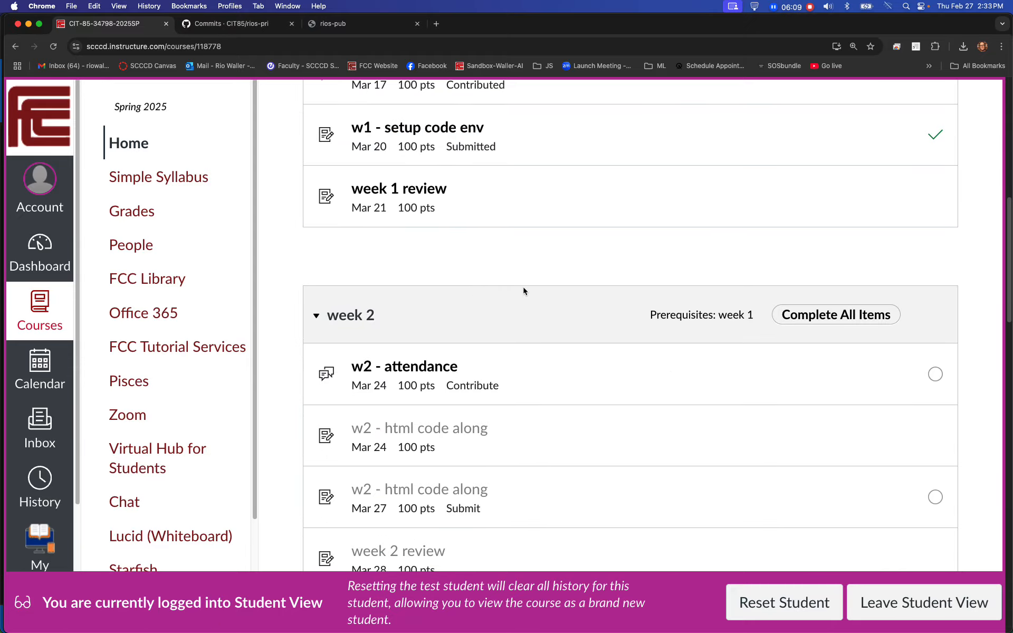
{"action": "scroll", "coordinate": [524, 292], "scroll_direction": "up", "scroll_amount": 3}
{"action": "scroll", "coordinate": [524, 291], "scroll_direction": "down", "scroll_amount": 1}
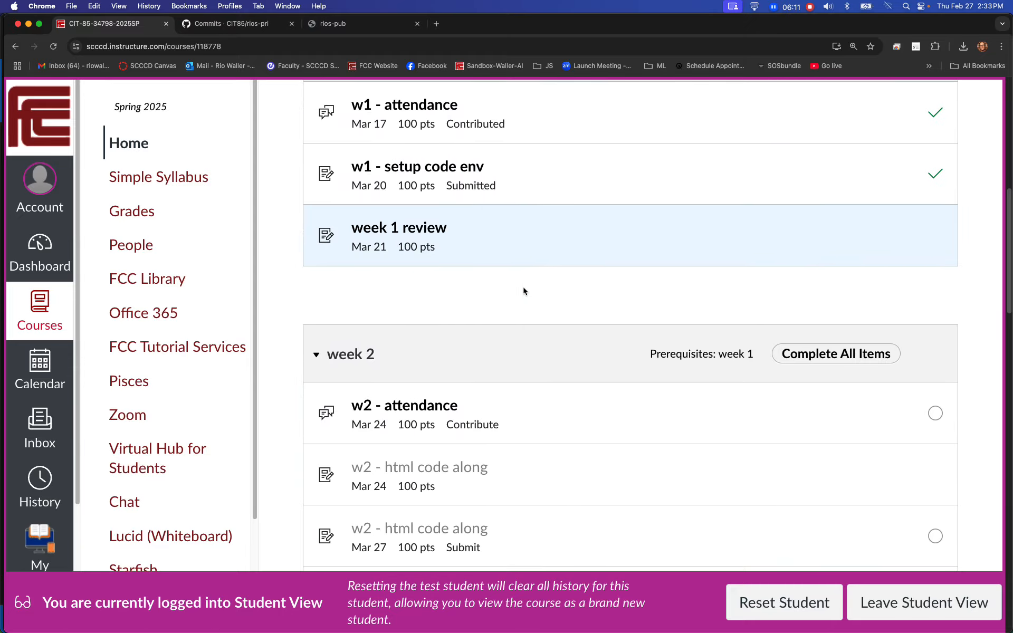
{"action": "scroll", "coordinate": [524, 292], "scroll_direction": "down", "scroll_amount": 2}
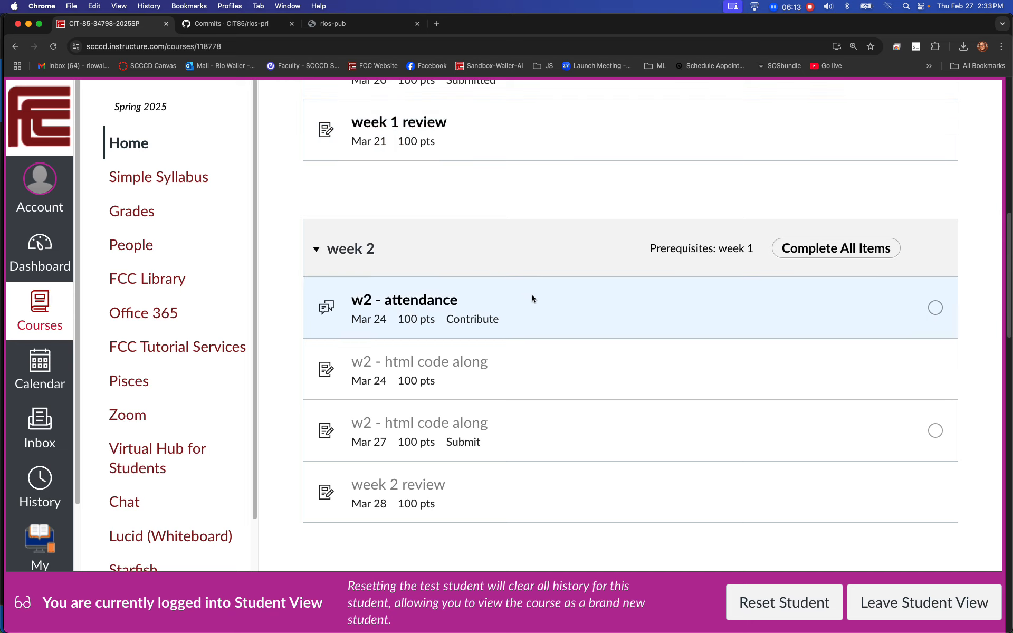
{"action": "scroll", "coordinate": [524, 294], "scroll_direction": "up", "scroll_amount": 3}
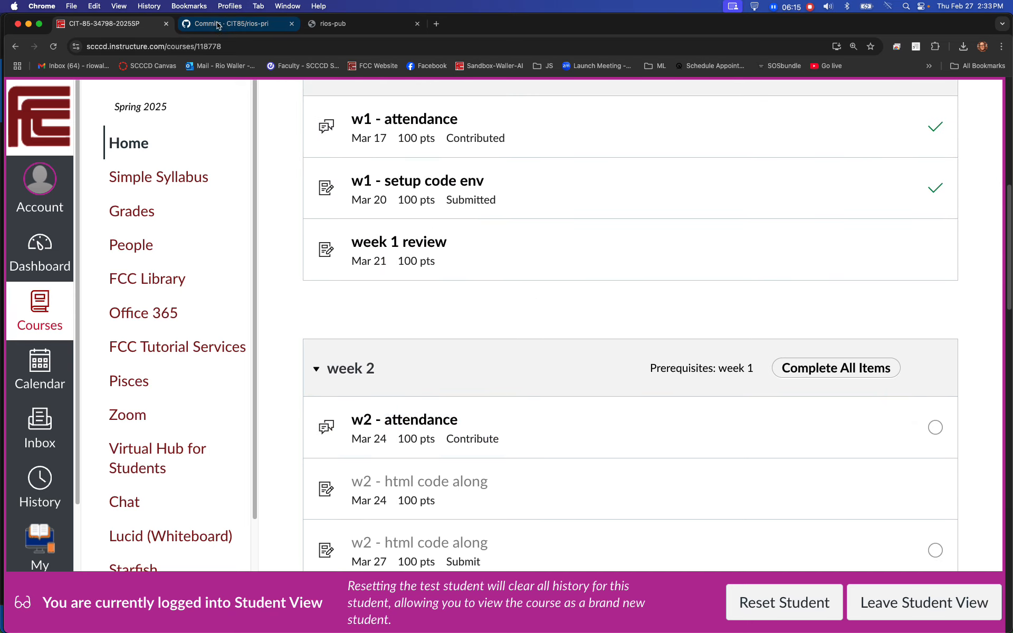
- Check the rios-pri commits page again and return to the week 2 items in the Canvas modules
{"action": "left_click", "coordinate": [219, 25]}
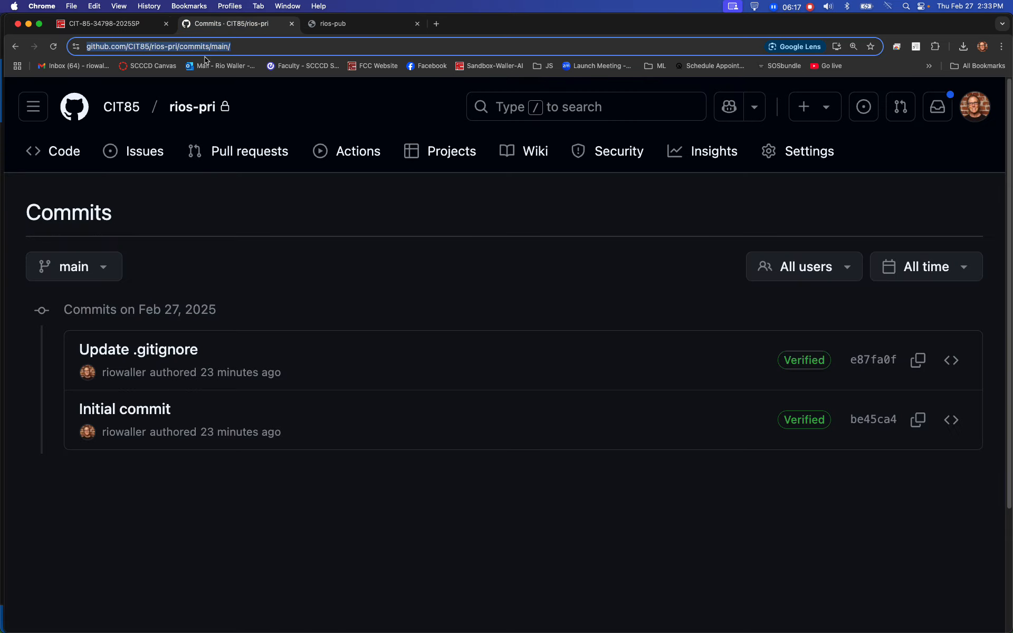
{"action": "left_click", "coordinate": [104, 24]}
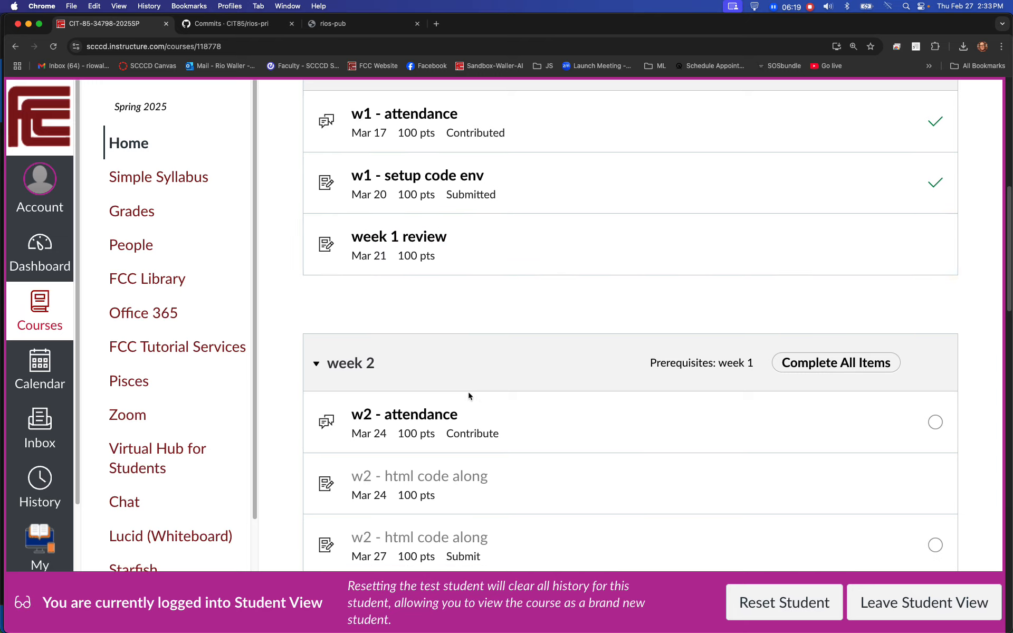
{"action": "scroll", "coordinate": [405, 399], "scroll_direction": "down", "scroll_amount": 2}
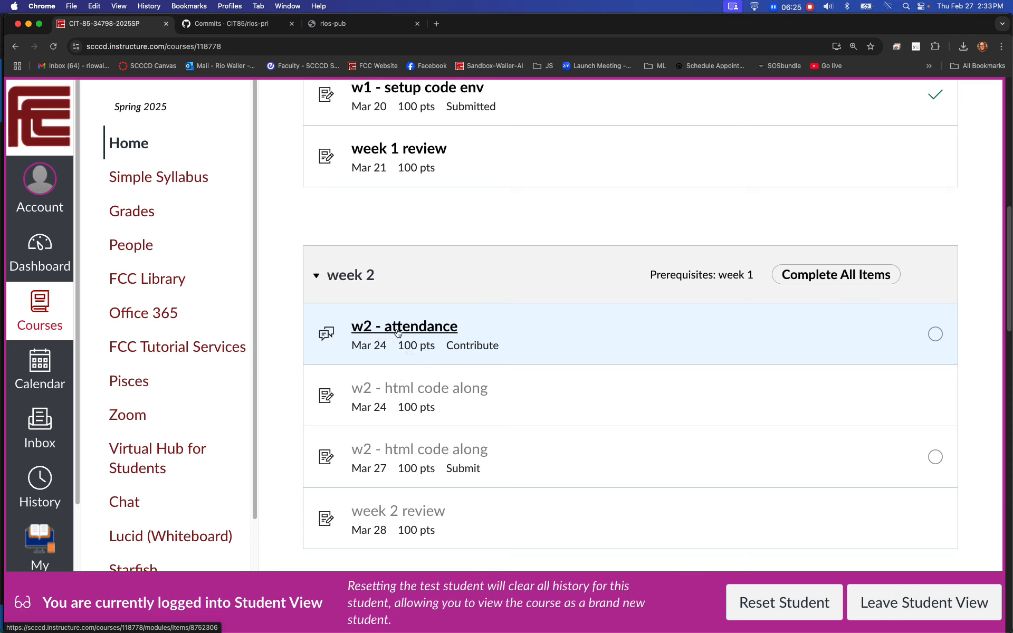
{"action": "scroll", "coordinate": [561, 438], "scroll_direction": "up", "scroll_amount": 2}
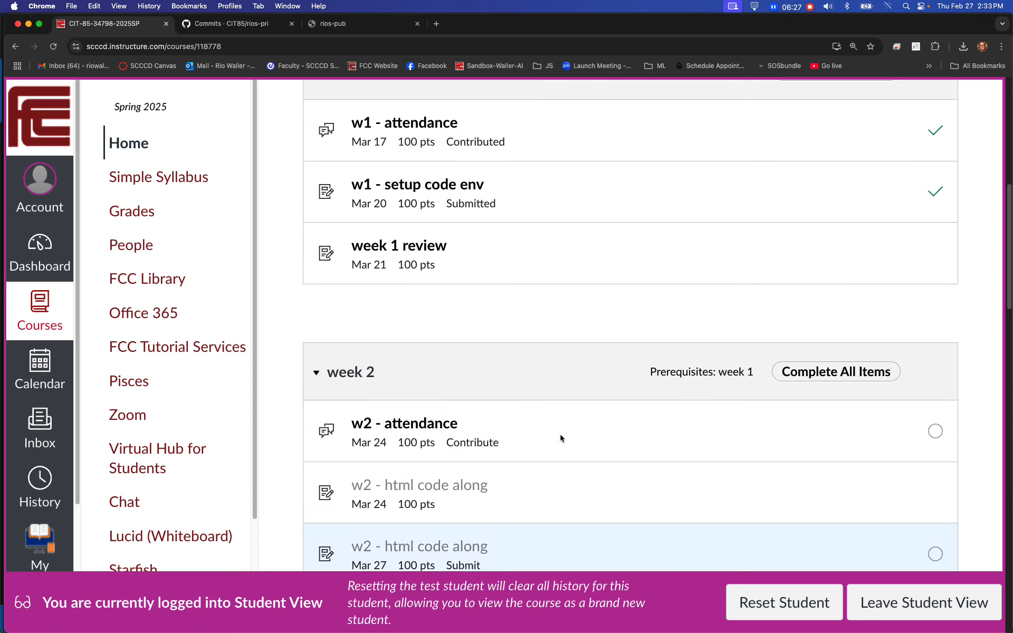
- Review the published rios-pub site's full address and switch back to the rios-pri commits page
{"action": "left_click", "coordinate": [363, 23]}
{"action": "left_click", "coordinate": [208, 49]}
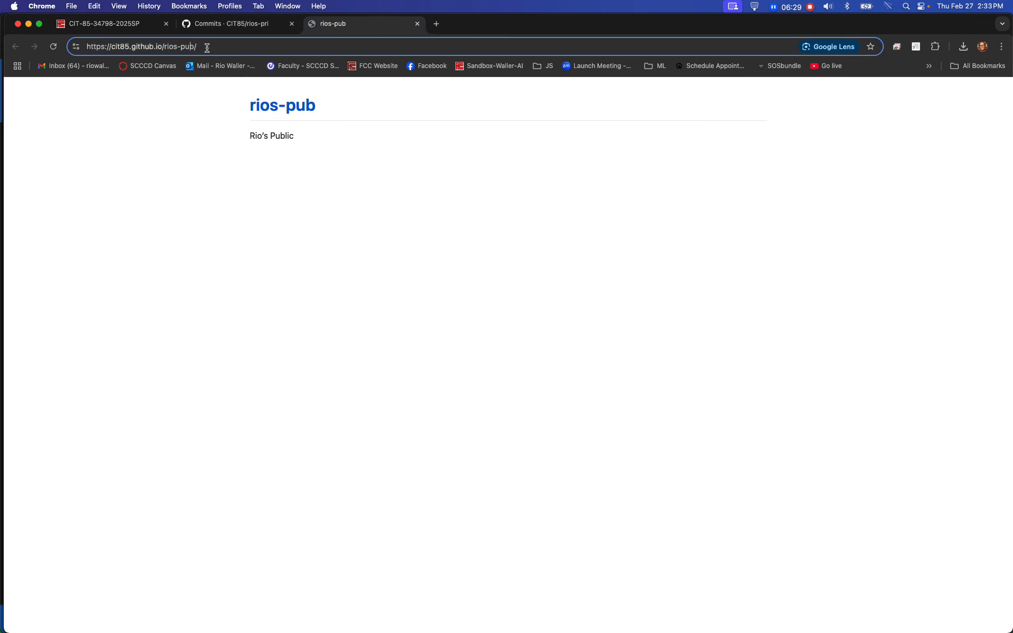
{"action": "left_click_drag", "start_coordinate": [229, 48], "coordinate": [120, 55]}
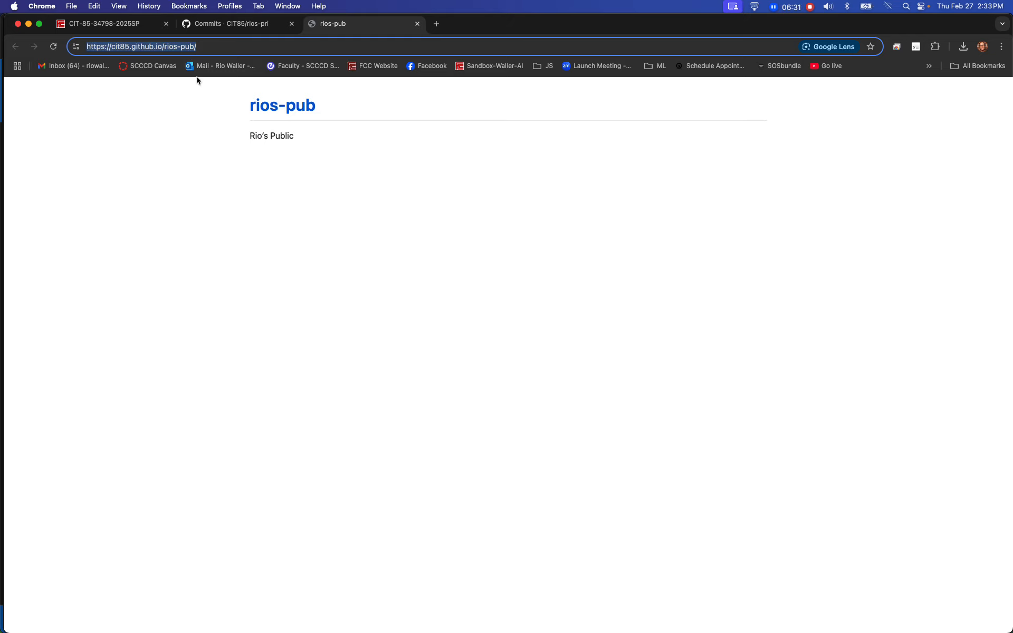
{"action": "left_click", "coordinate": [248, 45]}
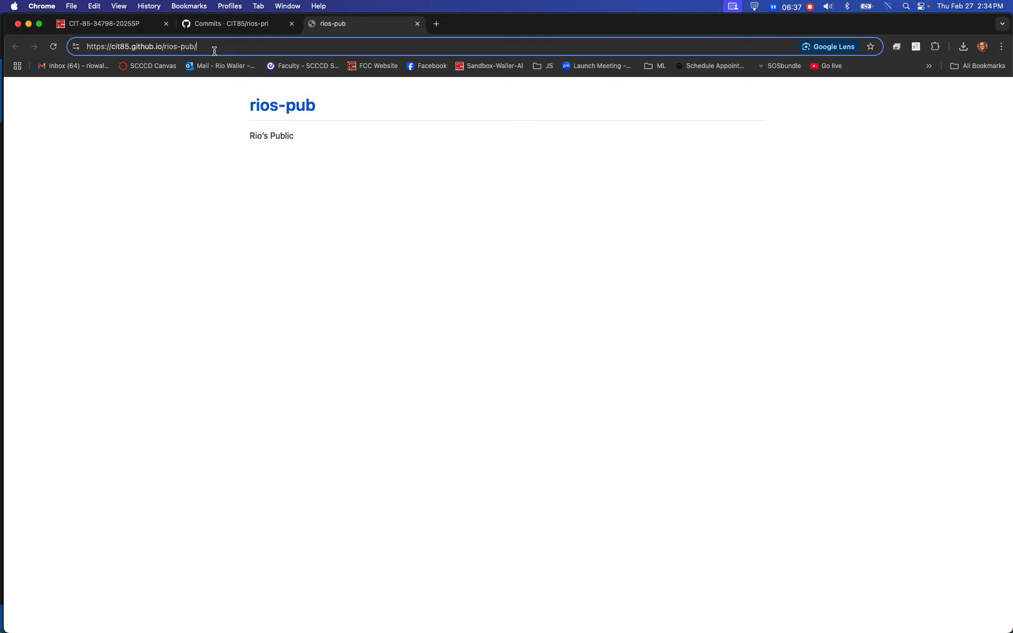
{"action": "left_click", "coordinate": [232, 23]}
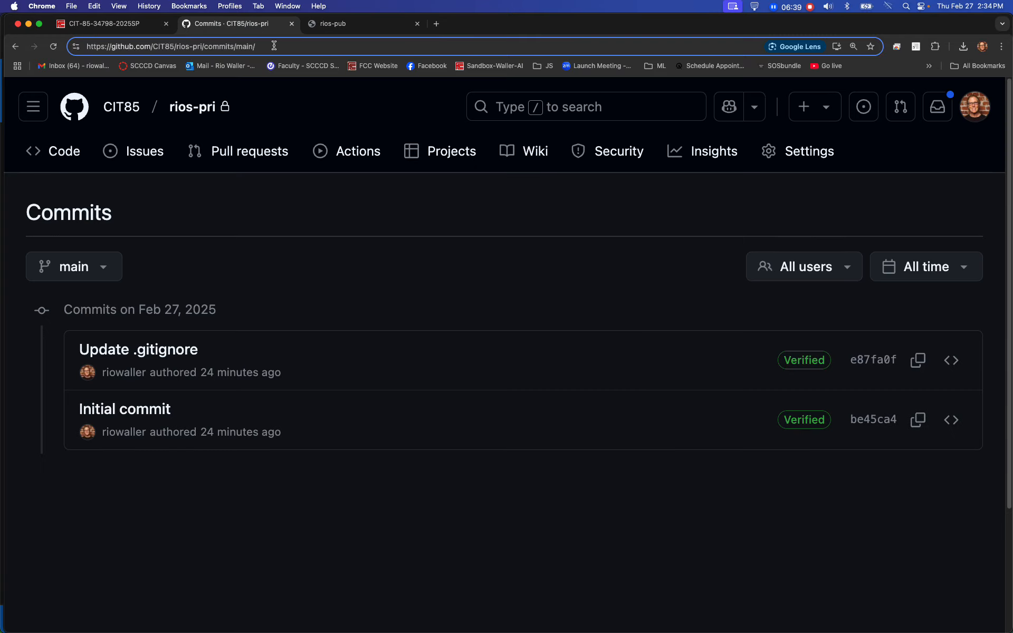
- Check the rios-pri commits address, go to the CIT85 organization's repositories and open the public rios-pub repository
{"action": "left_click_drag", "start_coordinate": [261, 47], "coordinate": [90, 47]}
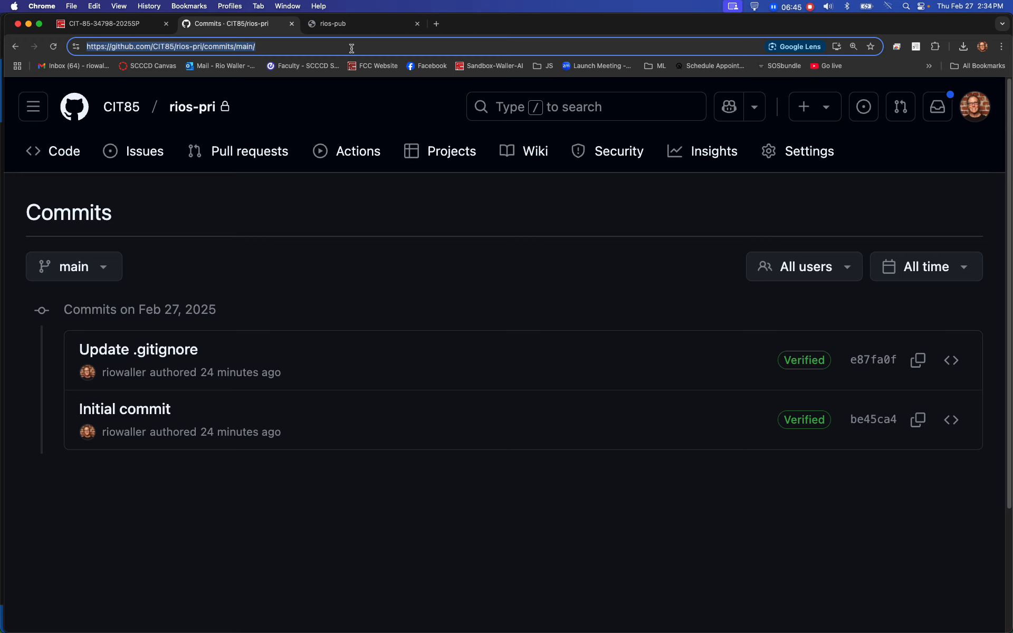
{"action": "left_click", "coordinate": [121, 107]}
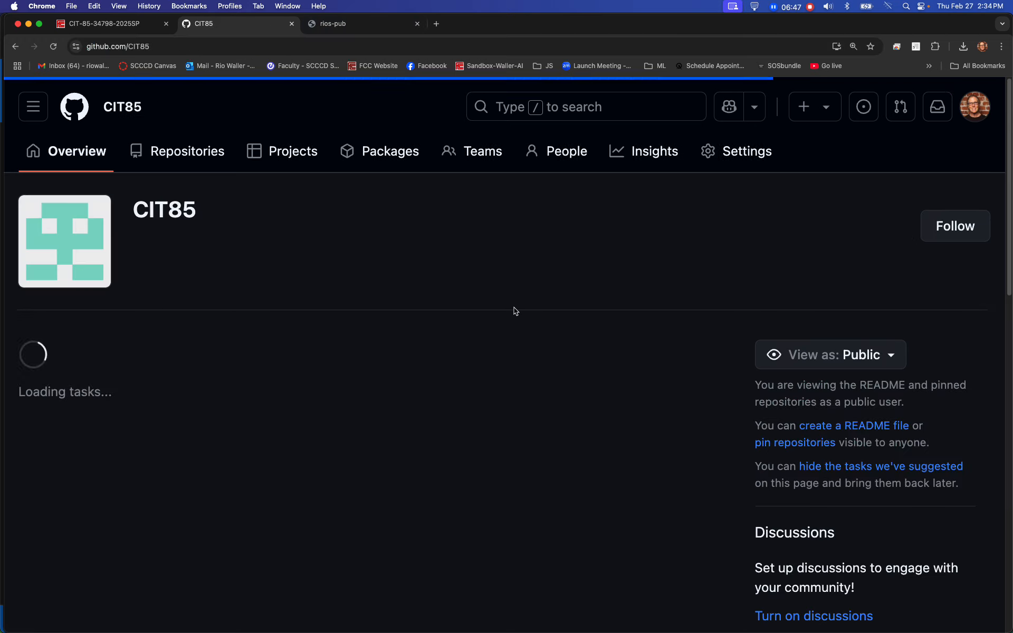
{"action": "left_click", "coordinate": [193, 148]}
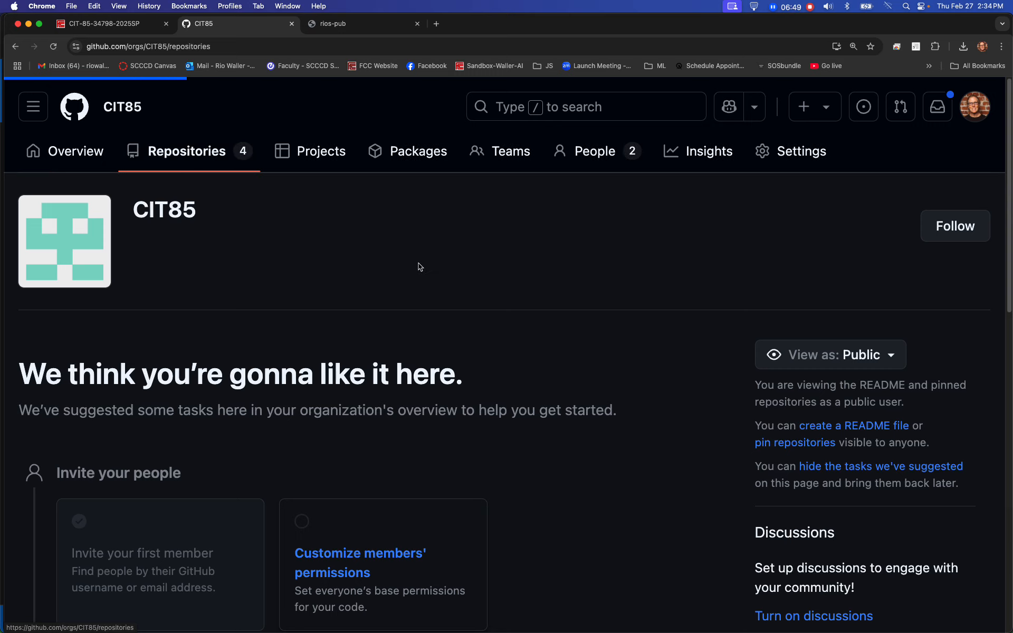
{"action": "left_click", "coordinate": [343, 340]}
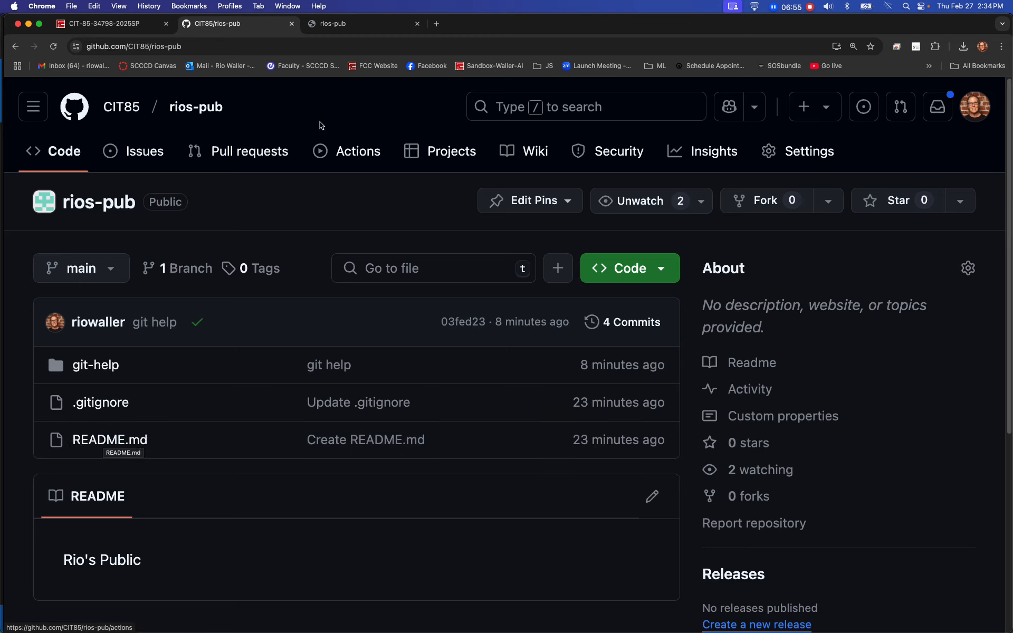
- Compare the published rios-pub site and its full GitHub Pages address with the rios-pub repository page
{"action": "left_click", "coordinate": [353, 29]}
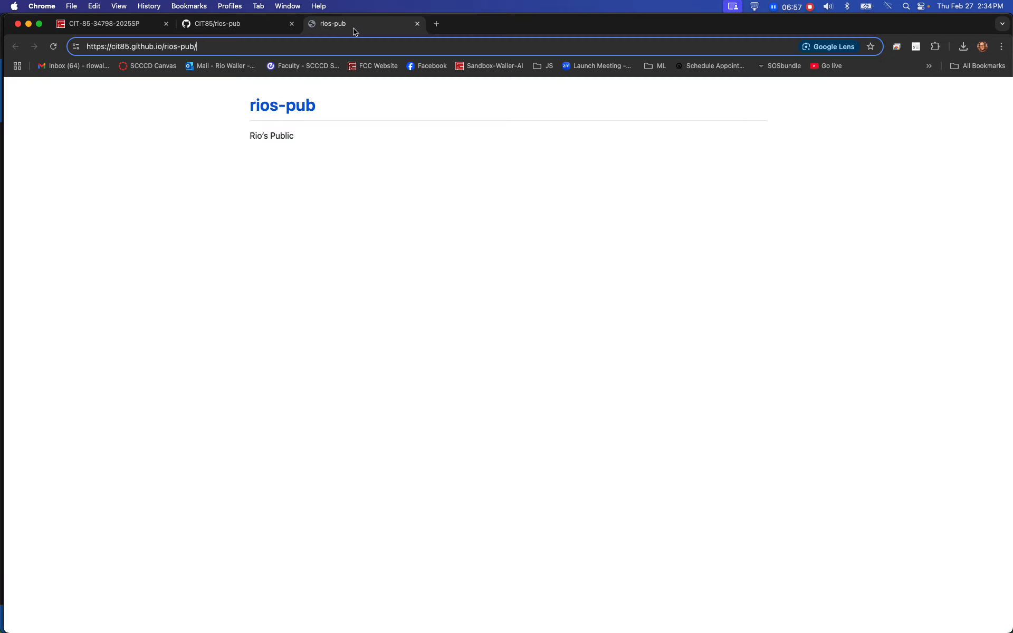
{"action": "left_click", "coordinate": [254, 26]}
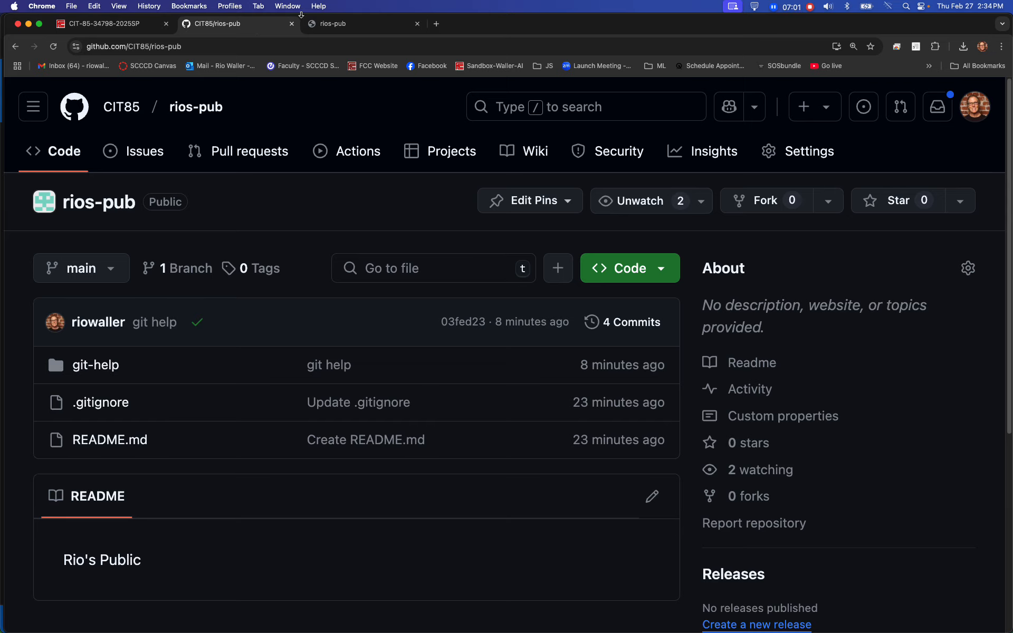
{"action": "left_click", "coordinate": [327, 22]}
{"action": "left_click_drag", "start_coordinate": [235, 47], "coordinate": [79, 49]}
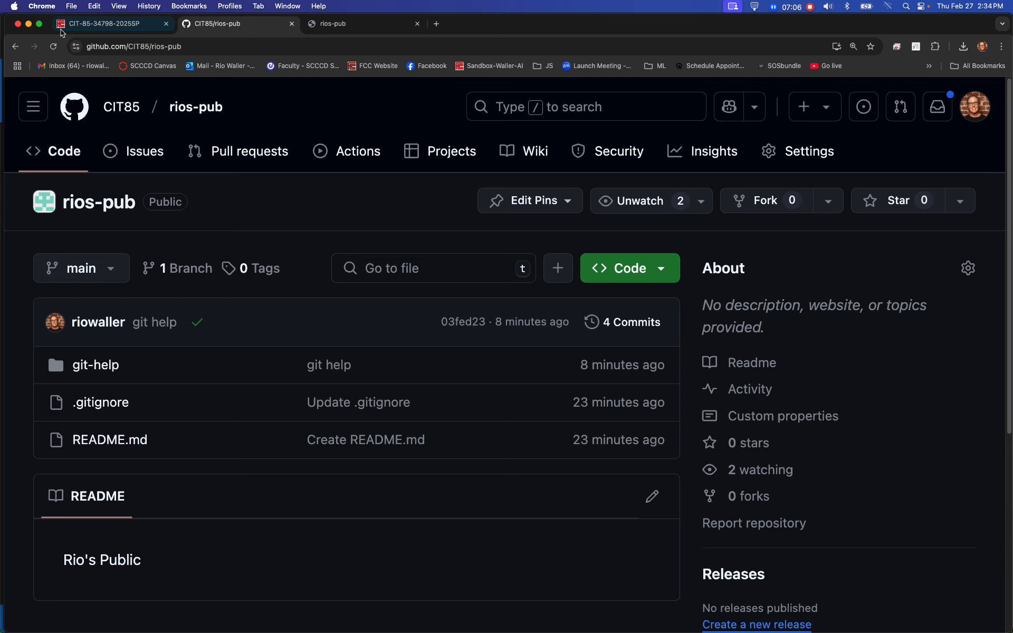
{"action": "left_click", "coordinate": [211, 24]}
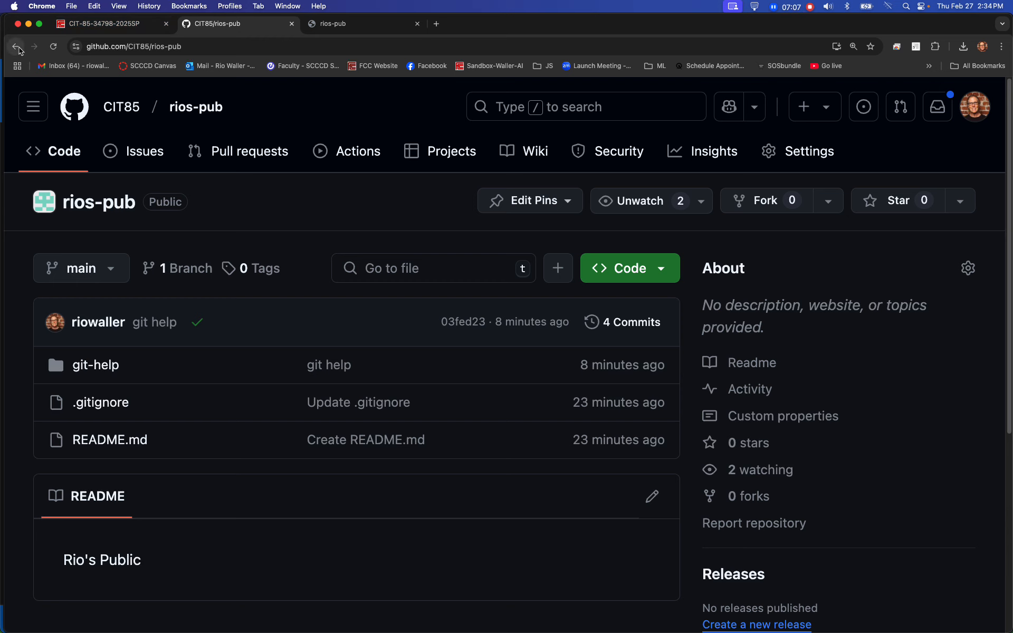
- Return to the Canvas course modules and review the week 1 and week 2 items
{"action": "left_click", "coordinate": [135, 28]}
{"action": "scroll", "coordinate": [607, 363], "scroll_direction": "down", "scroll_amount": 3}
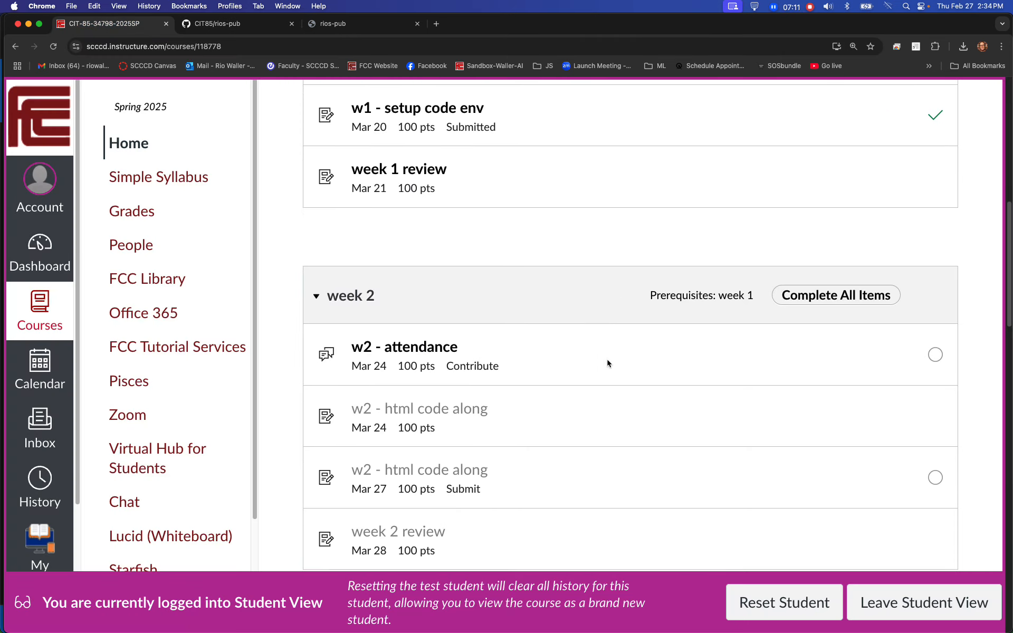
{"action": "scroll", "coordinate": [607, 363], "scroll_direction": "up", "scroll_amount": 6}
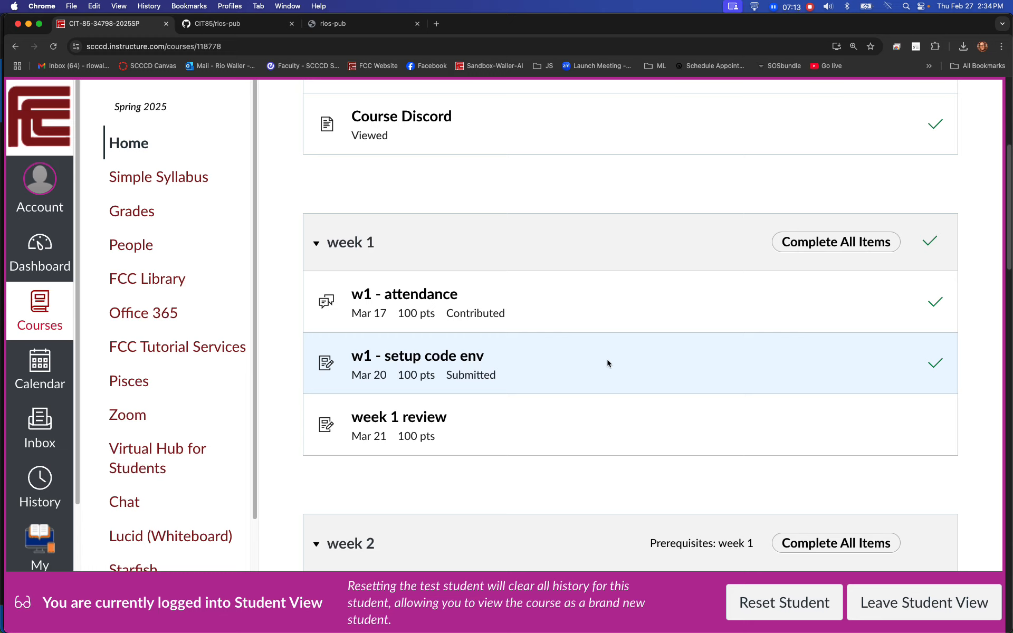